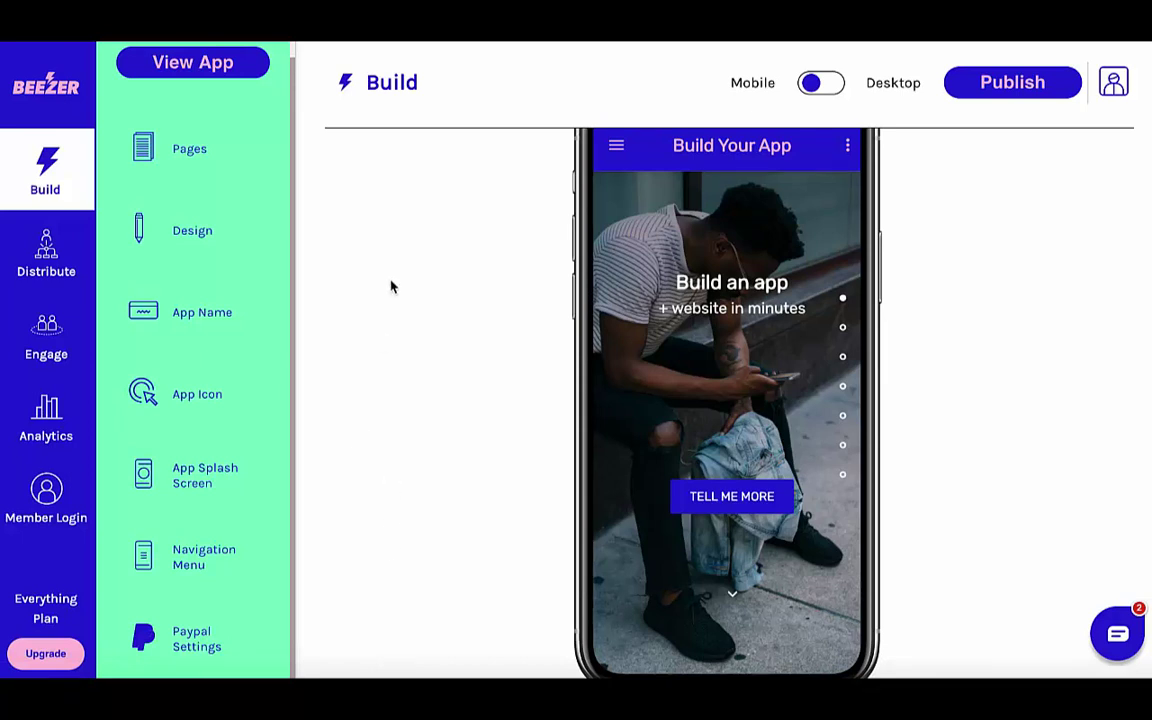
- Open the app's Paypal settings and go to the Sandbox Id and Production Id fields
click(192, 636)
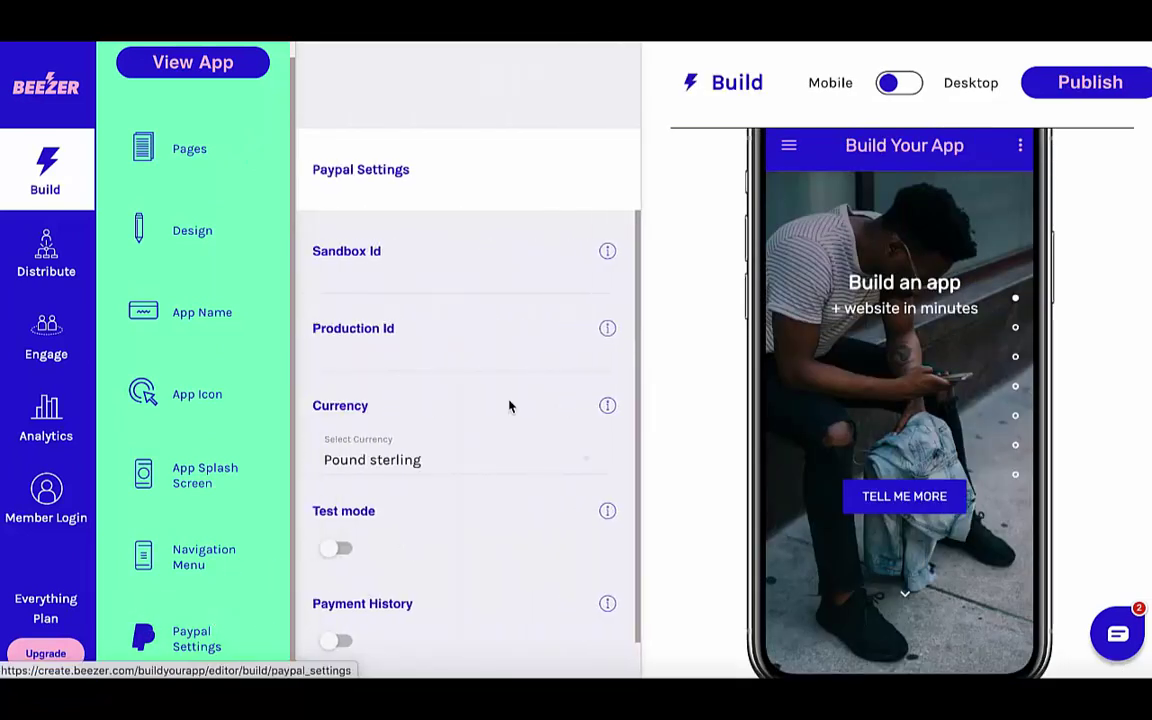
click(429, 267)
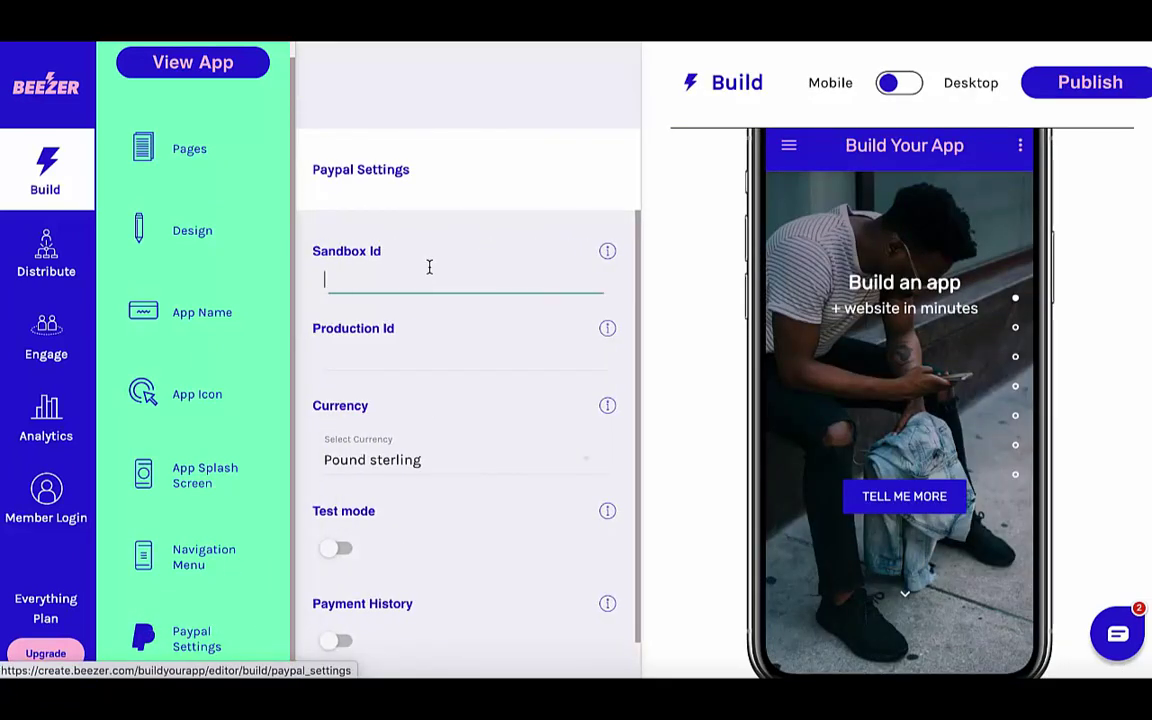
click(401, 364)
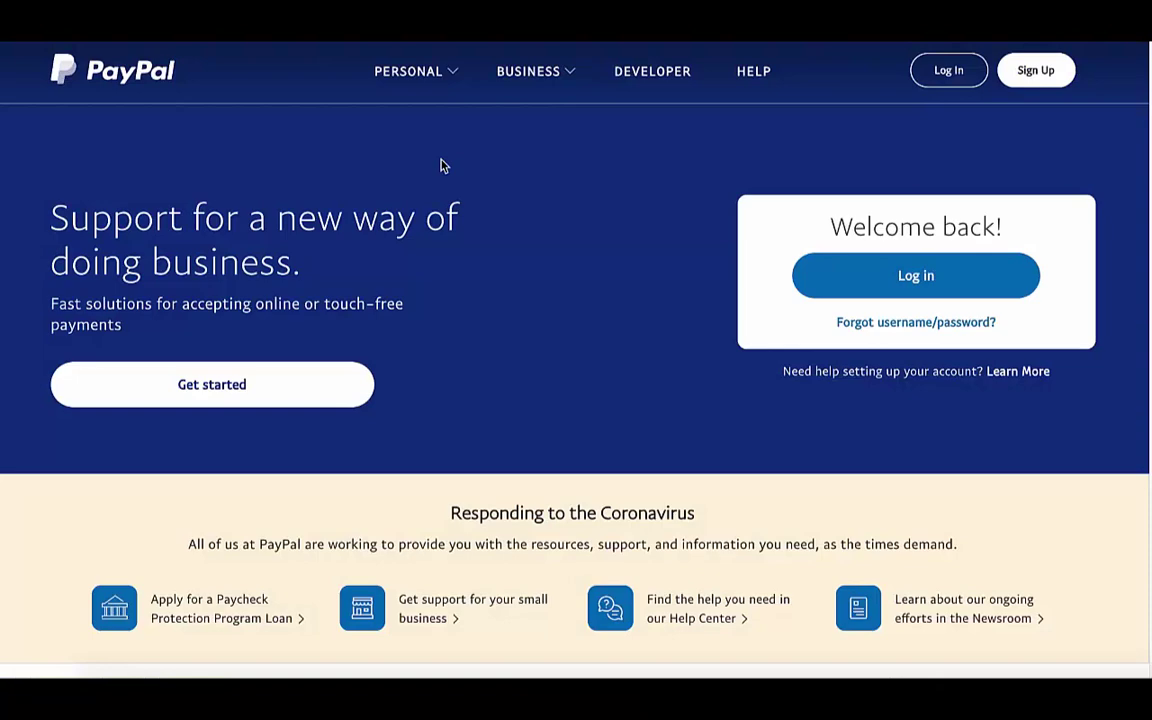
- Switch to the PayPal website, start signing up and choose a Business Account
click(1036, 76)
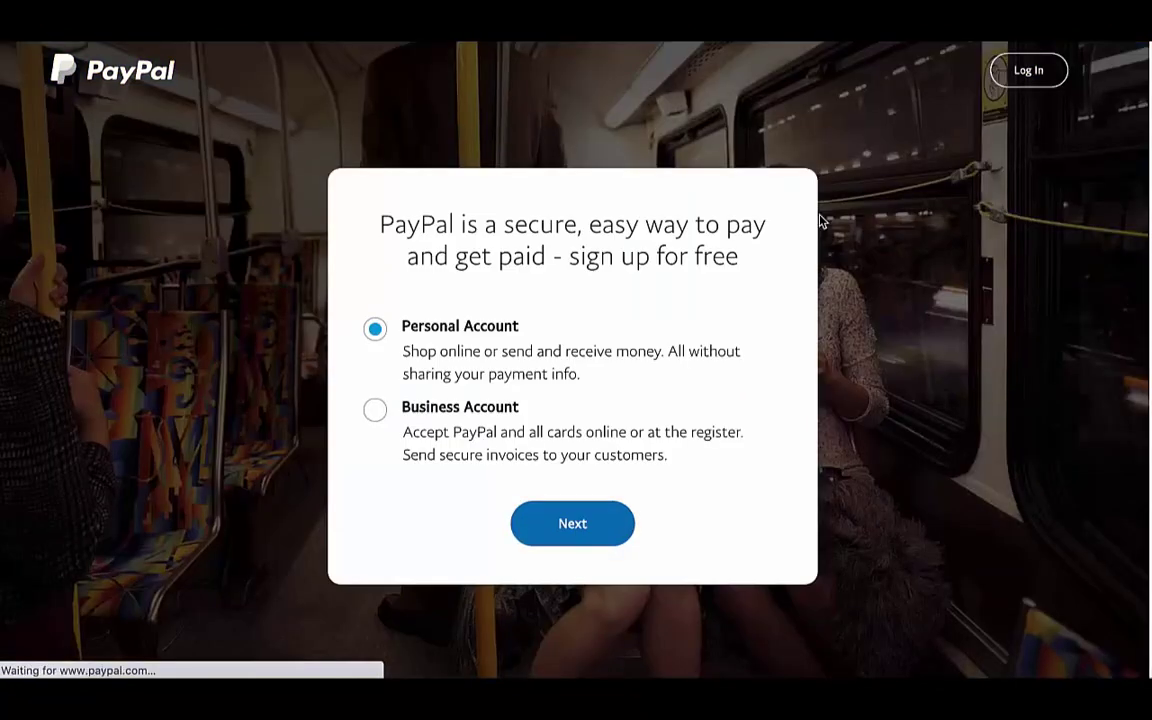
click(478, 412)
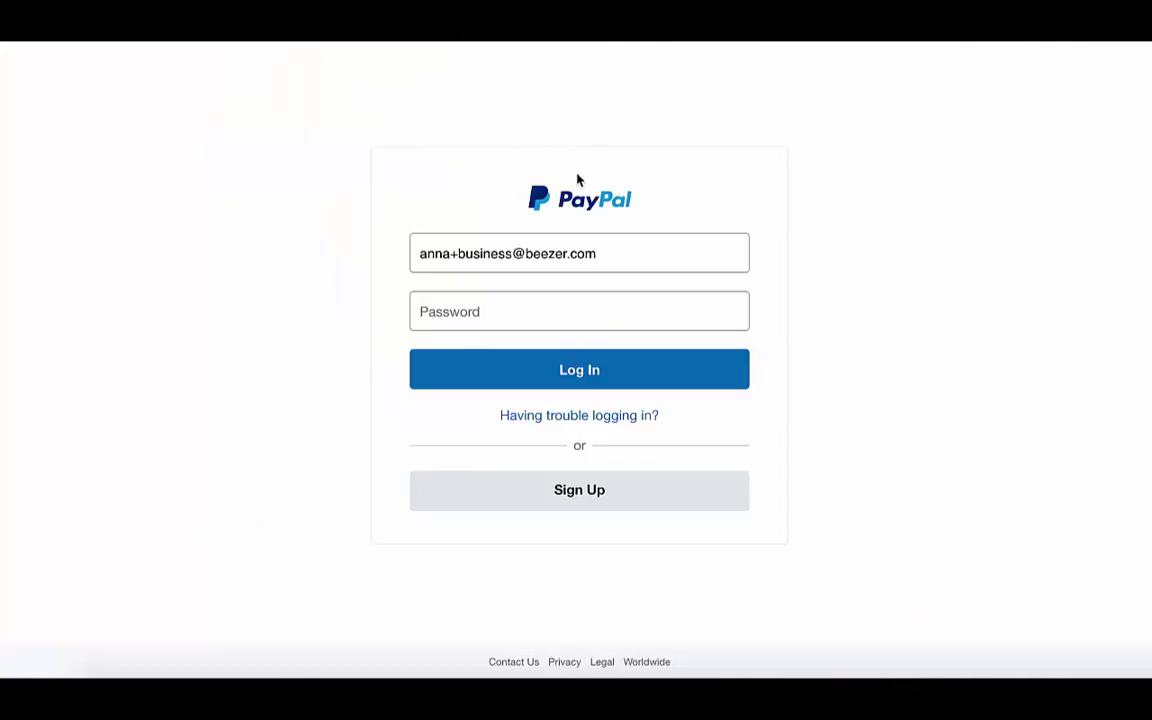
- Log in to PayPal with the account password and decline adding a mobile number for now
click(508, 310)
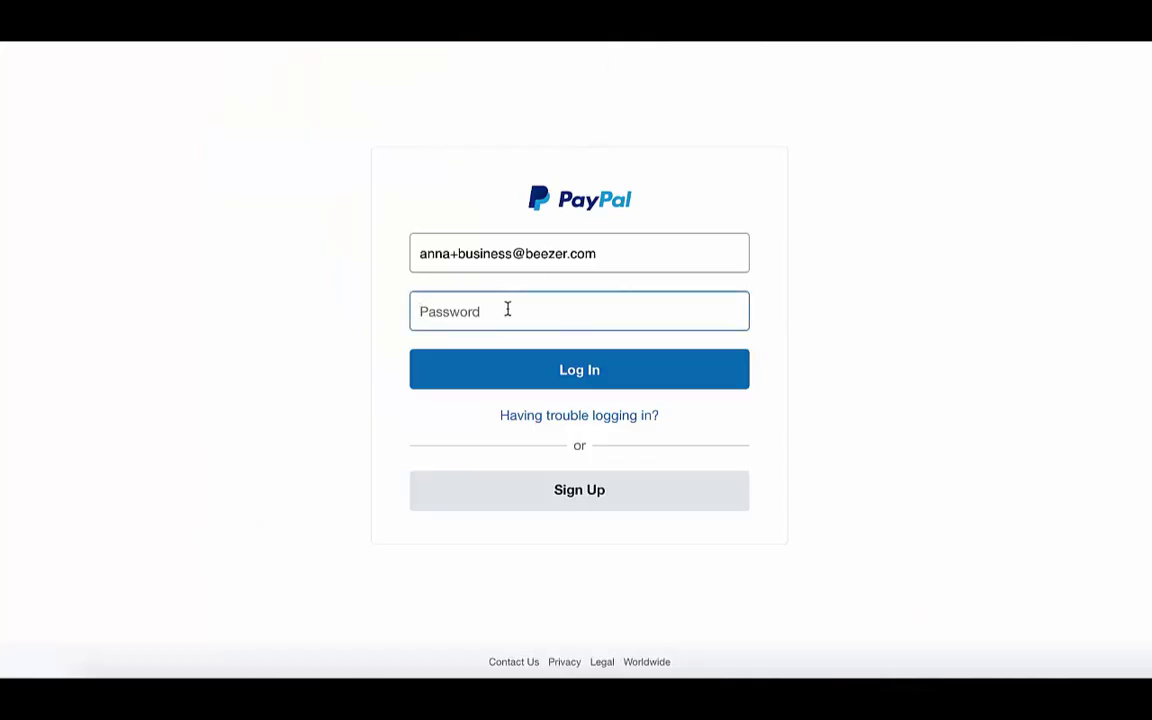
text(•)
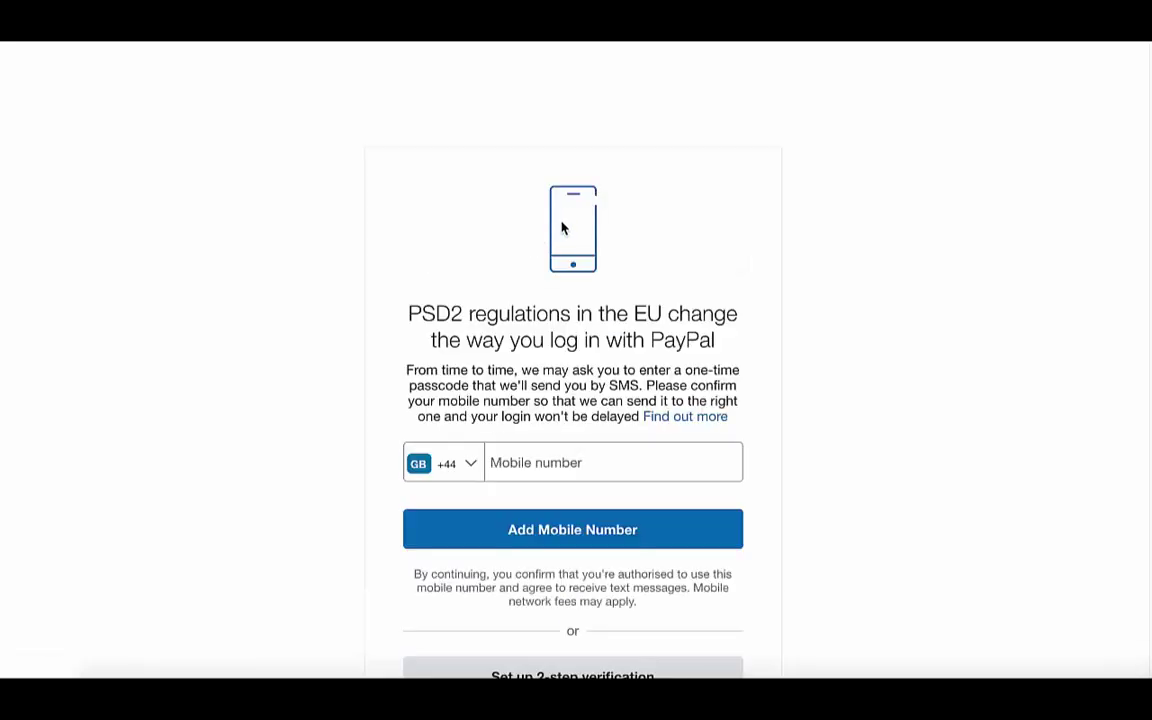
scroll(855, 310, down, 3)
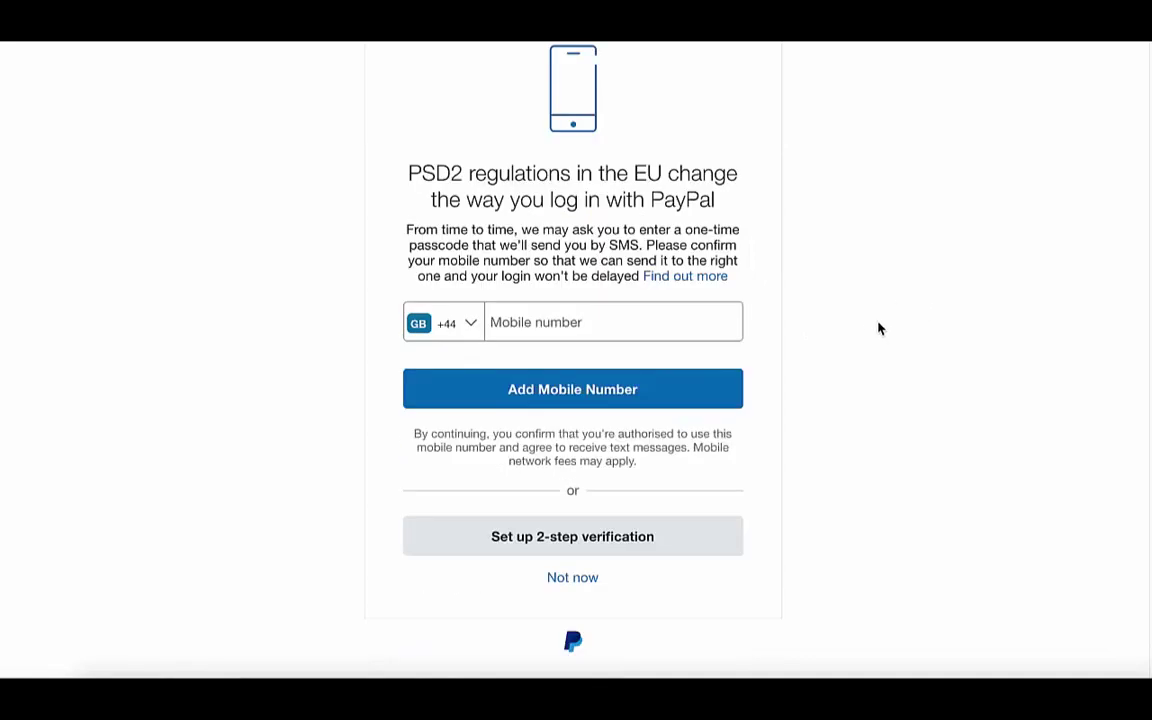
click(572, 579)
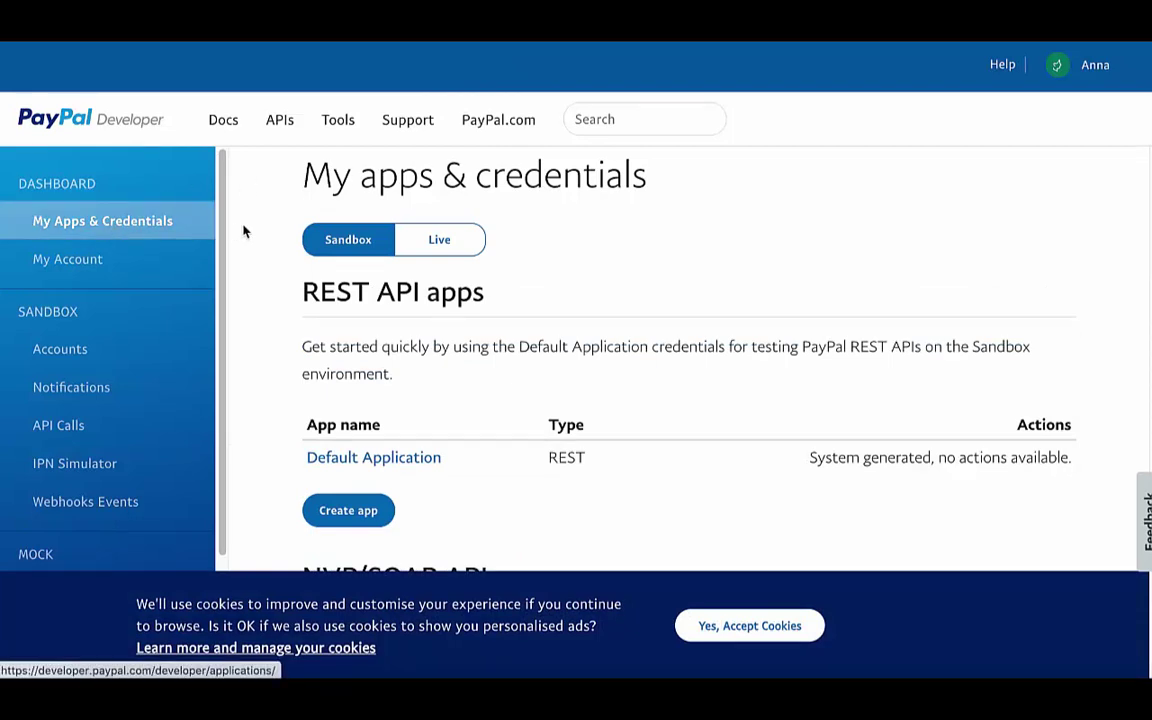
- Create a sandbox REST API app named My Beezer App in PayPal Developer
click(352, 240)
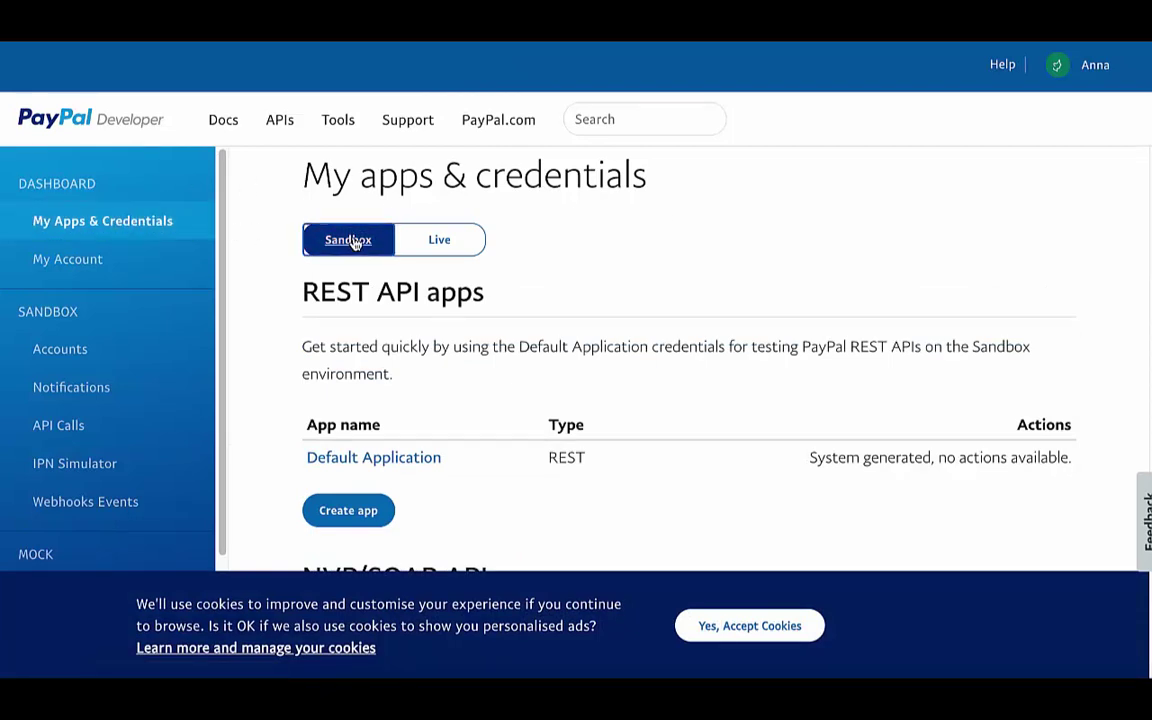
scroll(628, 287, down, 1)
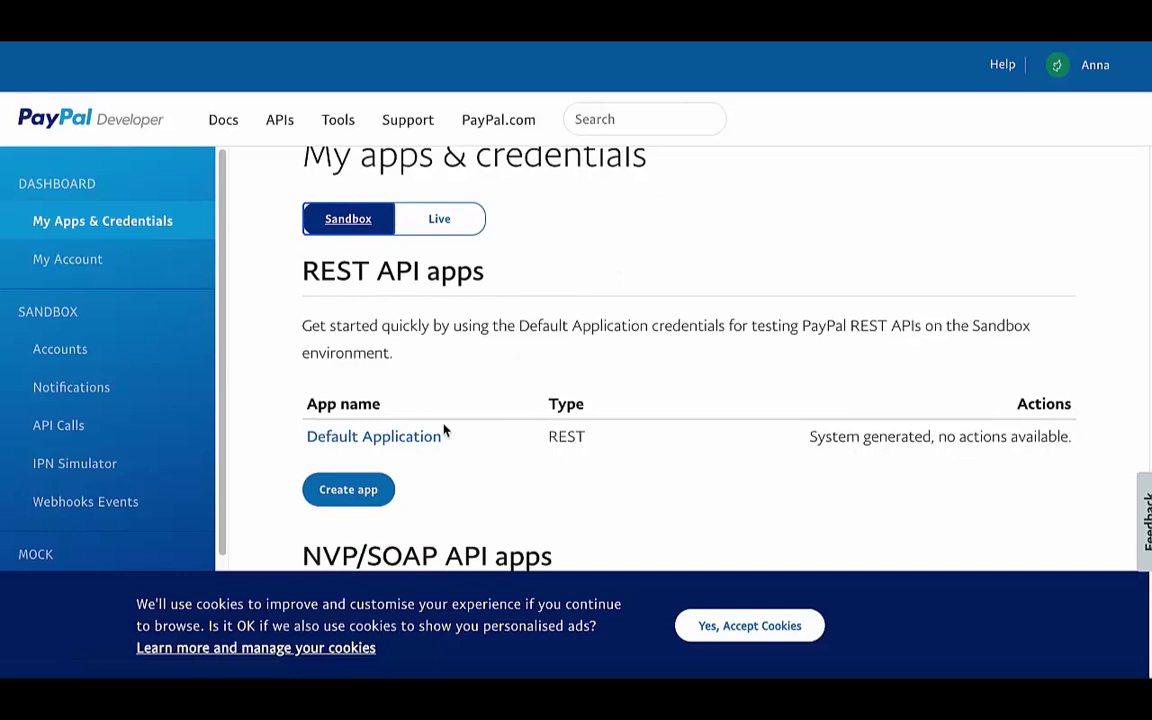
click(350, 489)
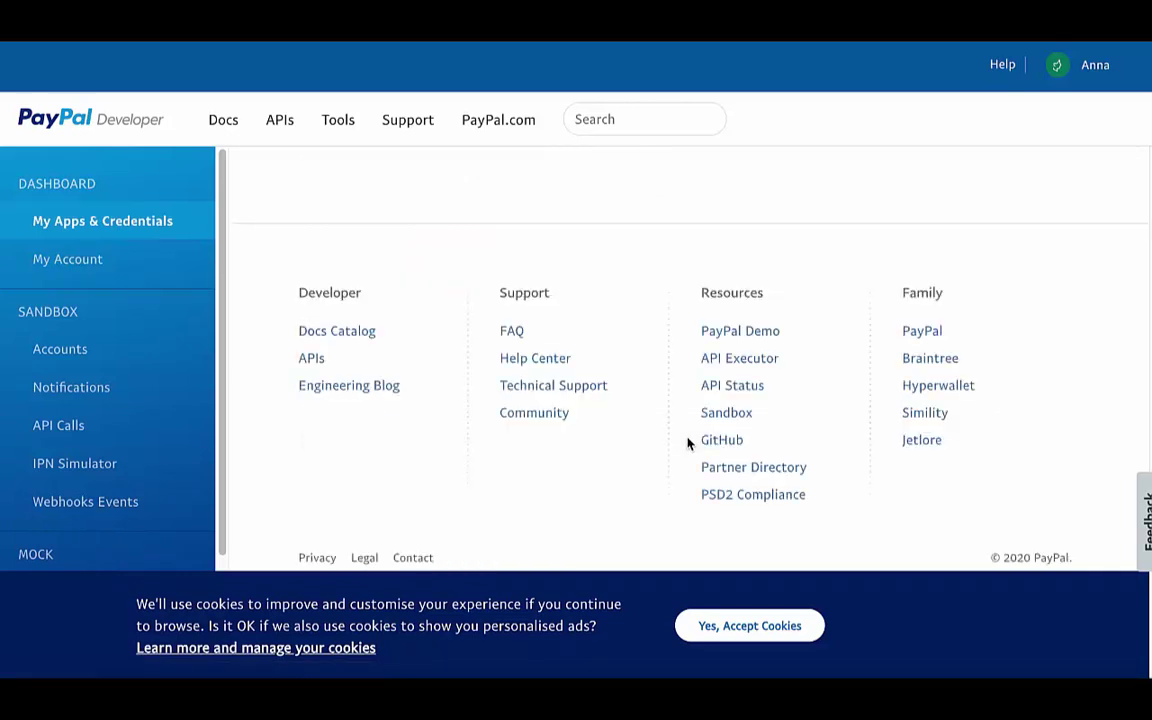
scroll(658, 391, down, 1)
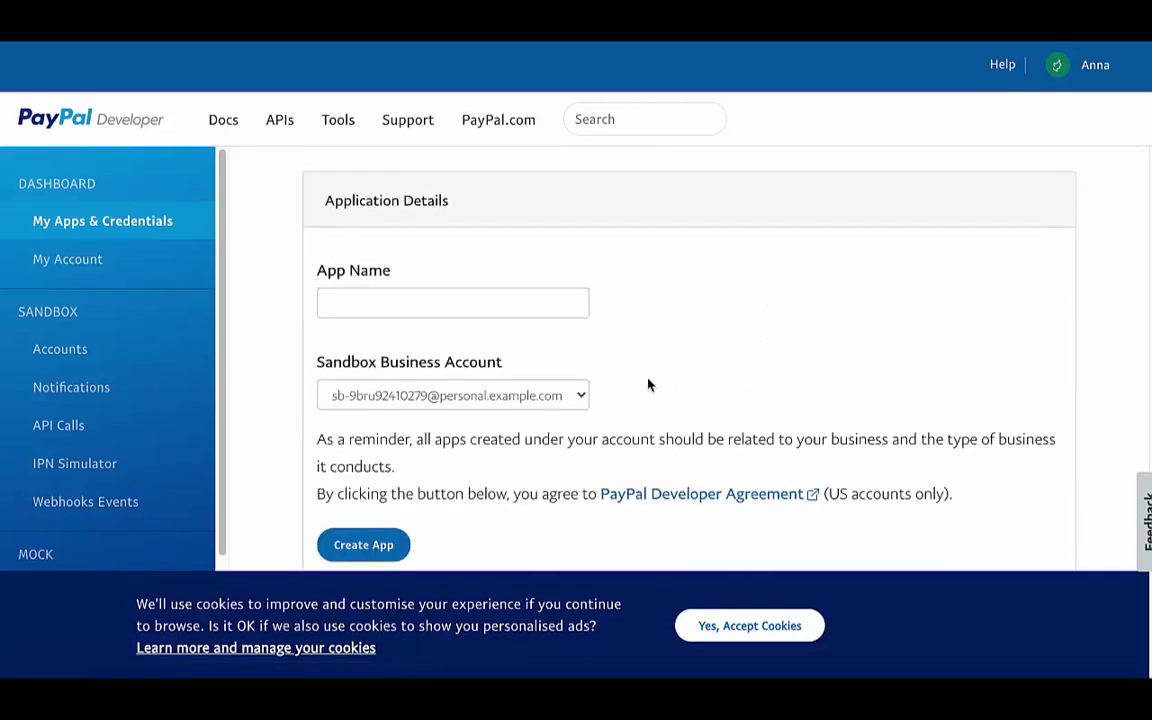
click(525, 308)
click(447, 346)
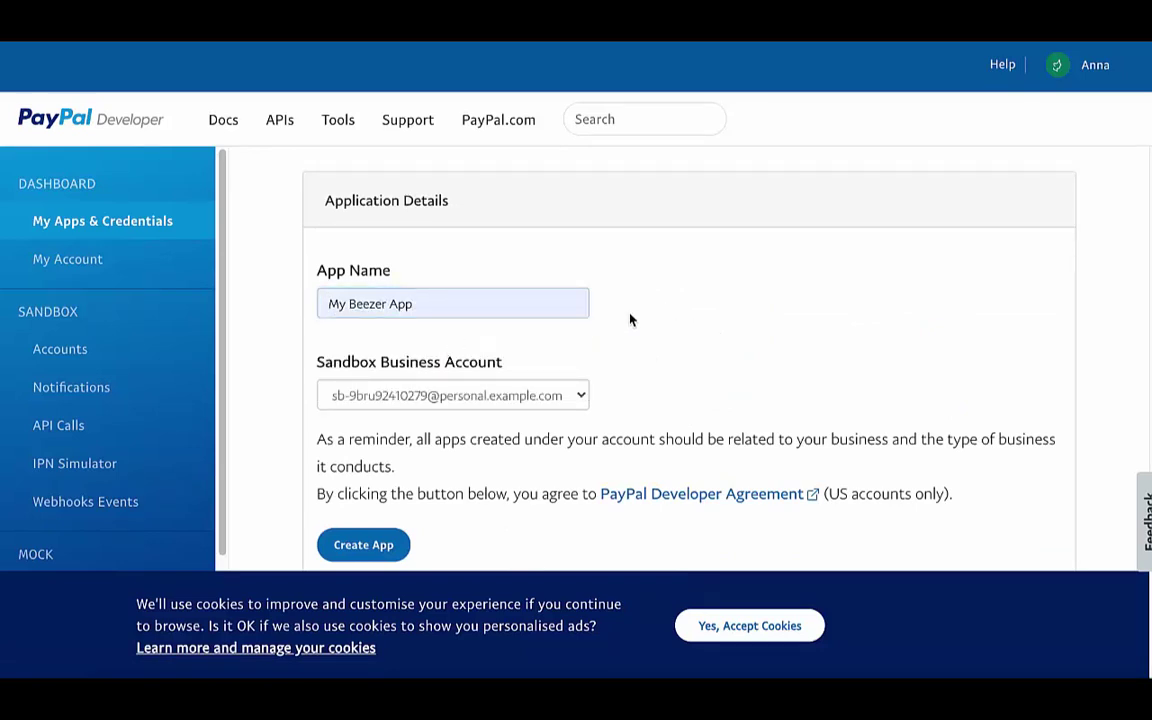
click(347, 547)
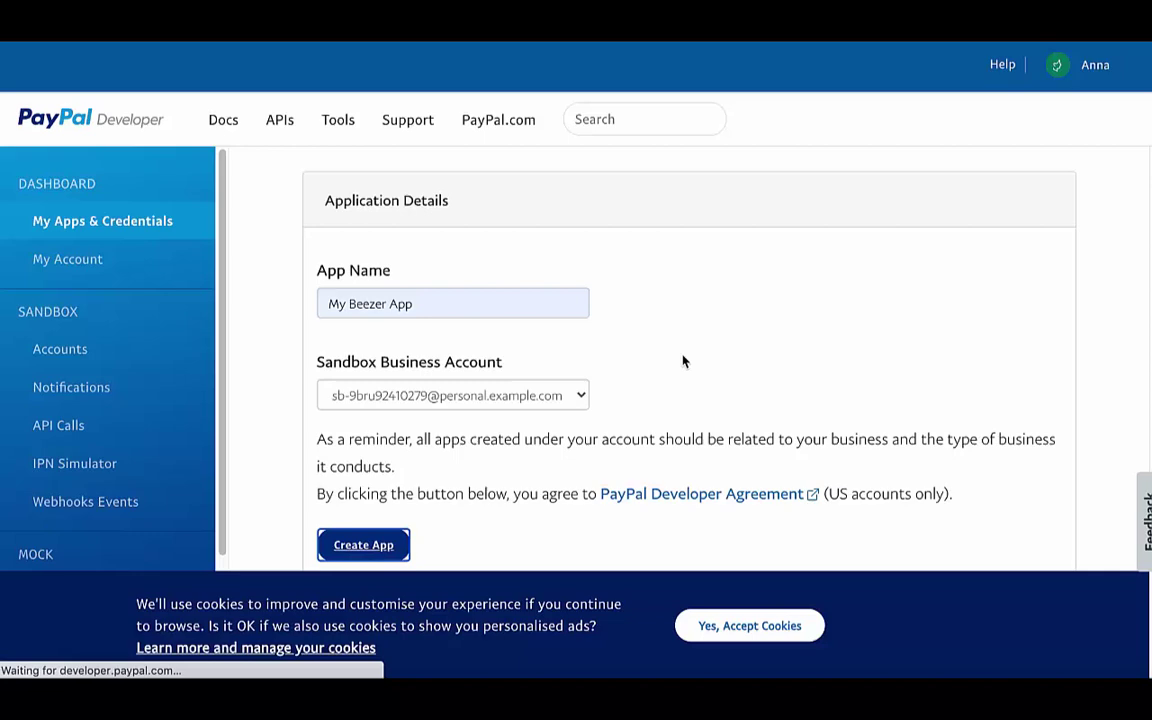
- Copy the sandbox app's Client ID and paste it as the Sandbox Id in Beezer's Paypal settings
scroll(690, 380, down, 1)
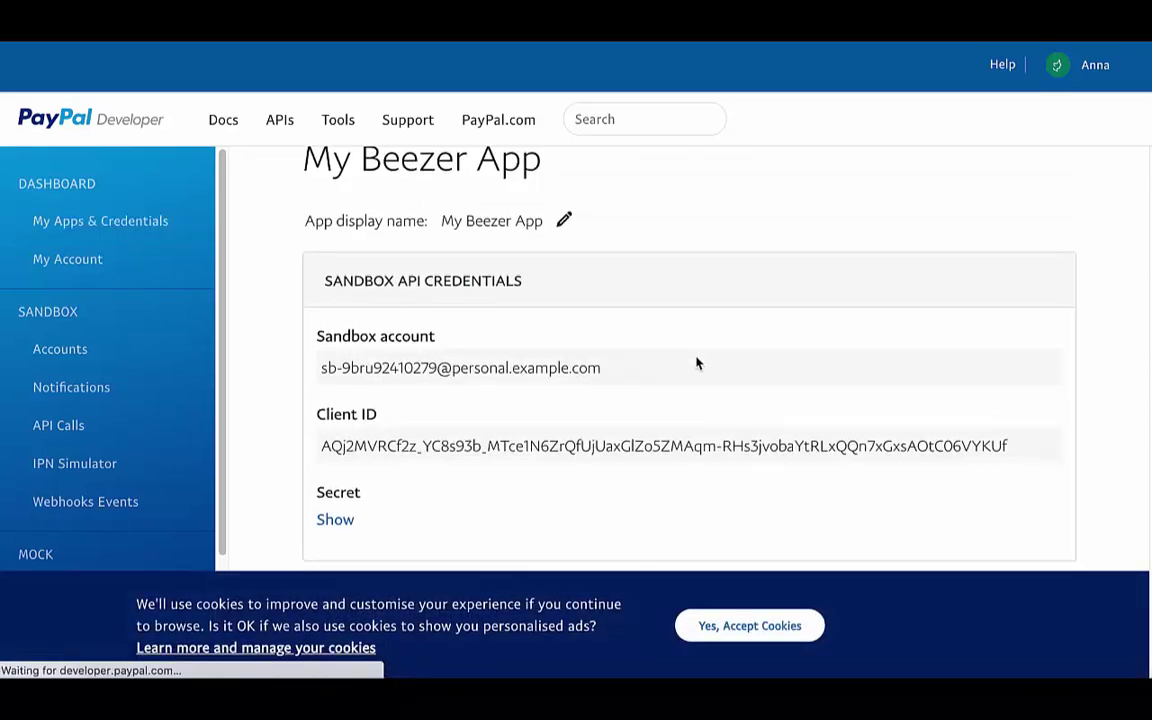
triple_click(545, 421)
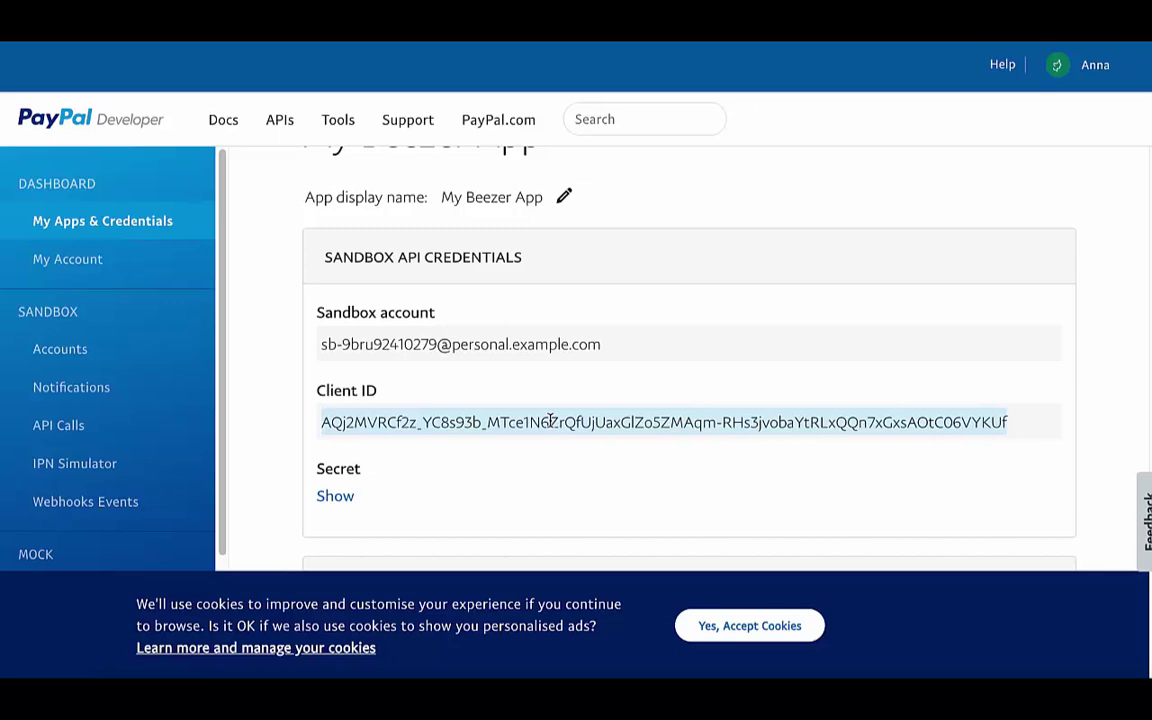
key(ctrl+c)
key(alt+Tab)
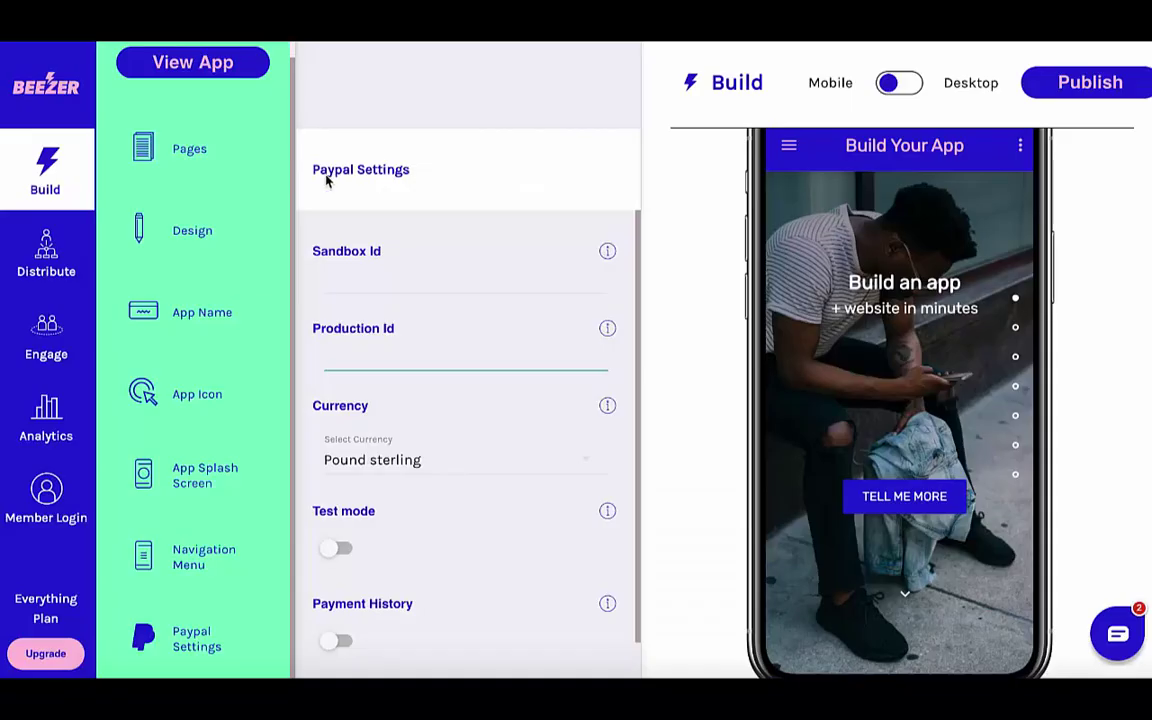
click(327, 278)
key(ctrl+v)
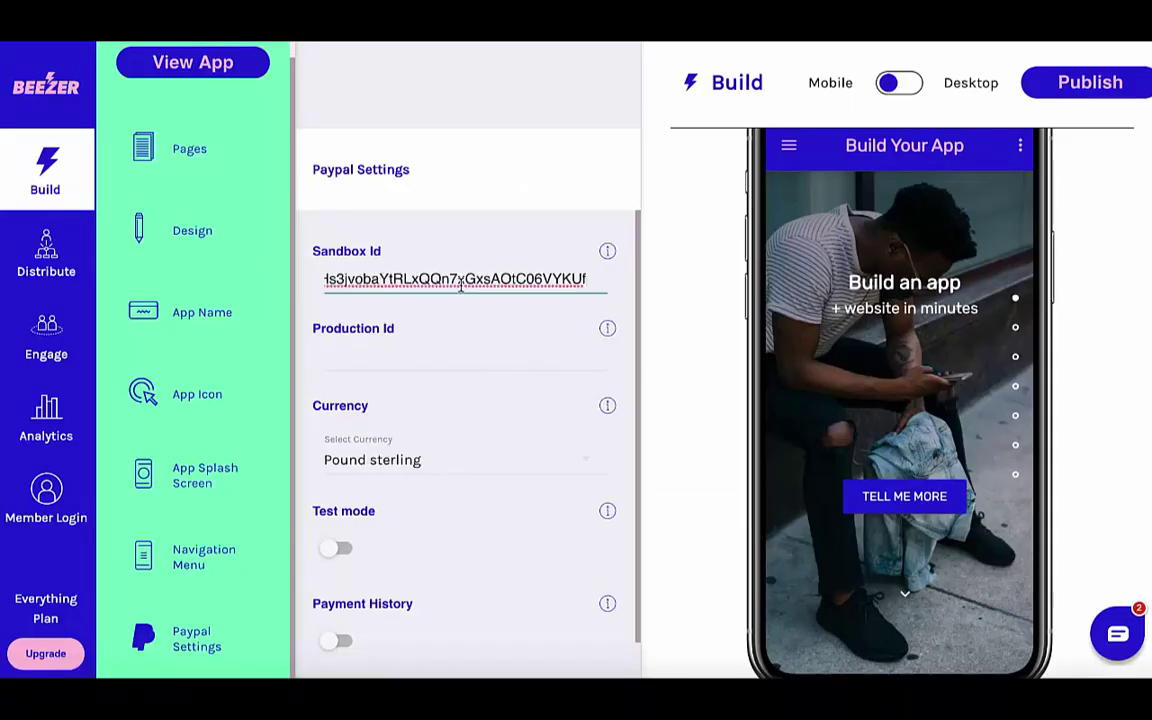
- Switch back to PayPal Developer and create a live REST API app named My Beezer App
key(alt+Tab)
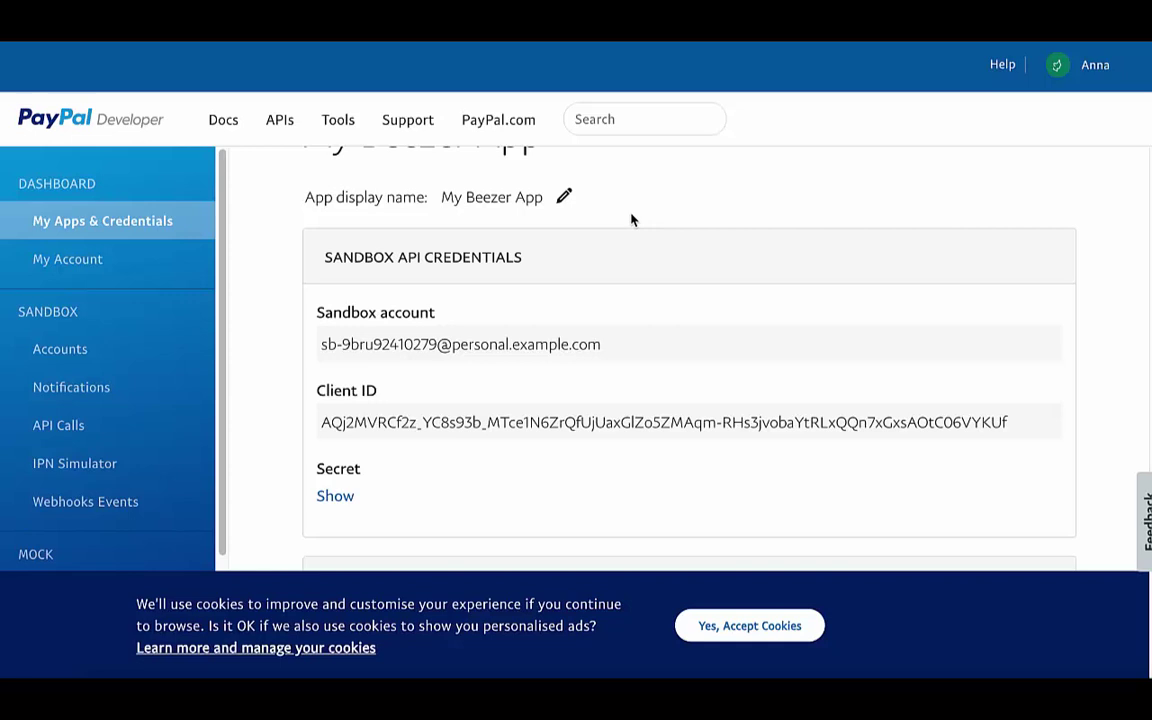
scroll(625, 220, up, 1)
scroll(625, 225, down, 5)
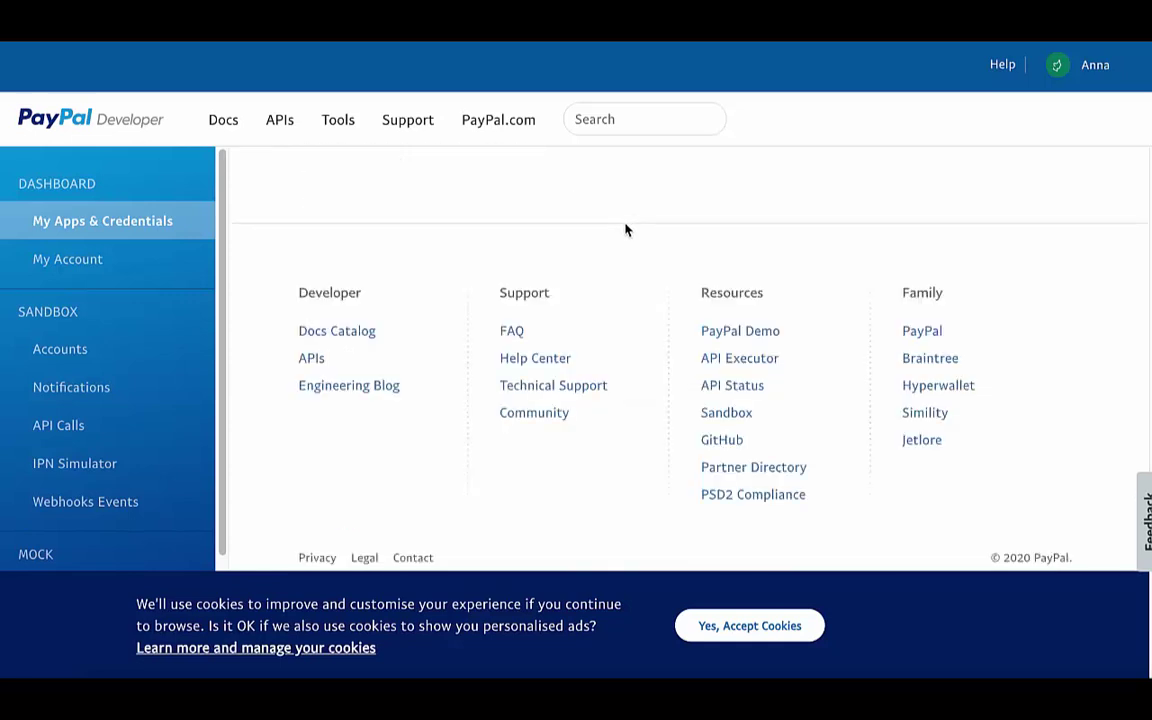
scroll(625, 230, up, 6)
click(453, 248)
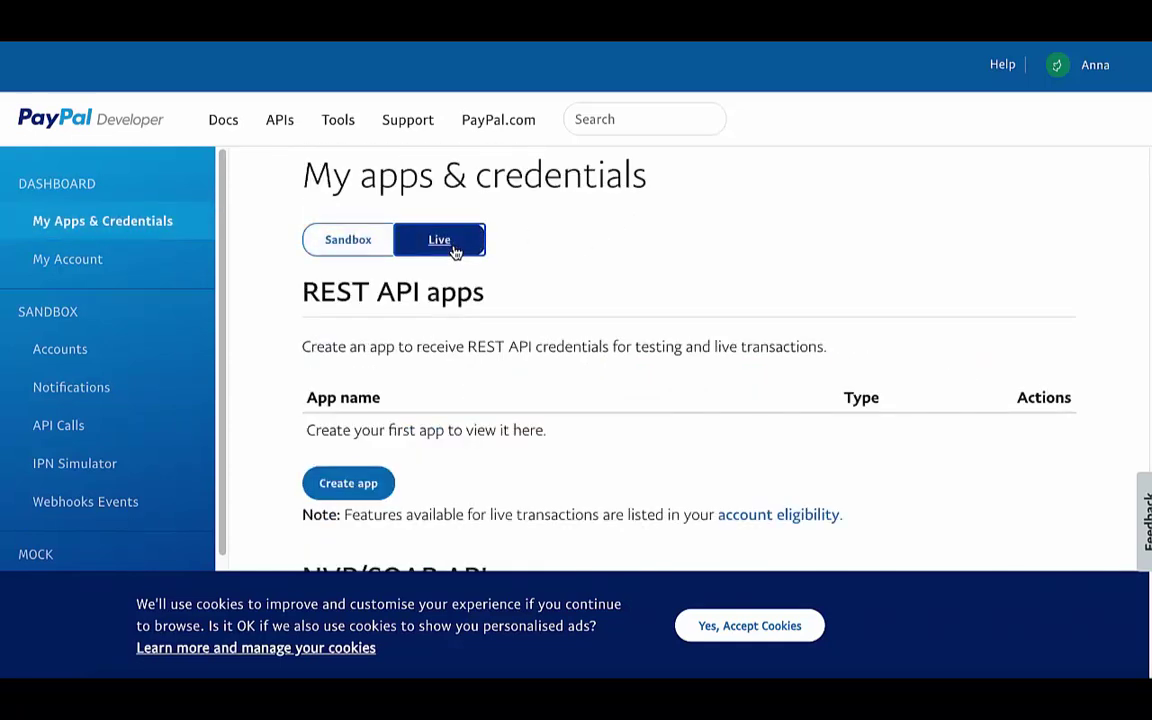
scroll(540, 283, down, 1)
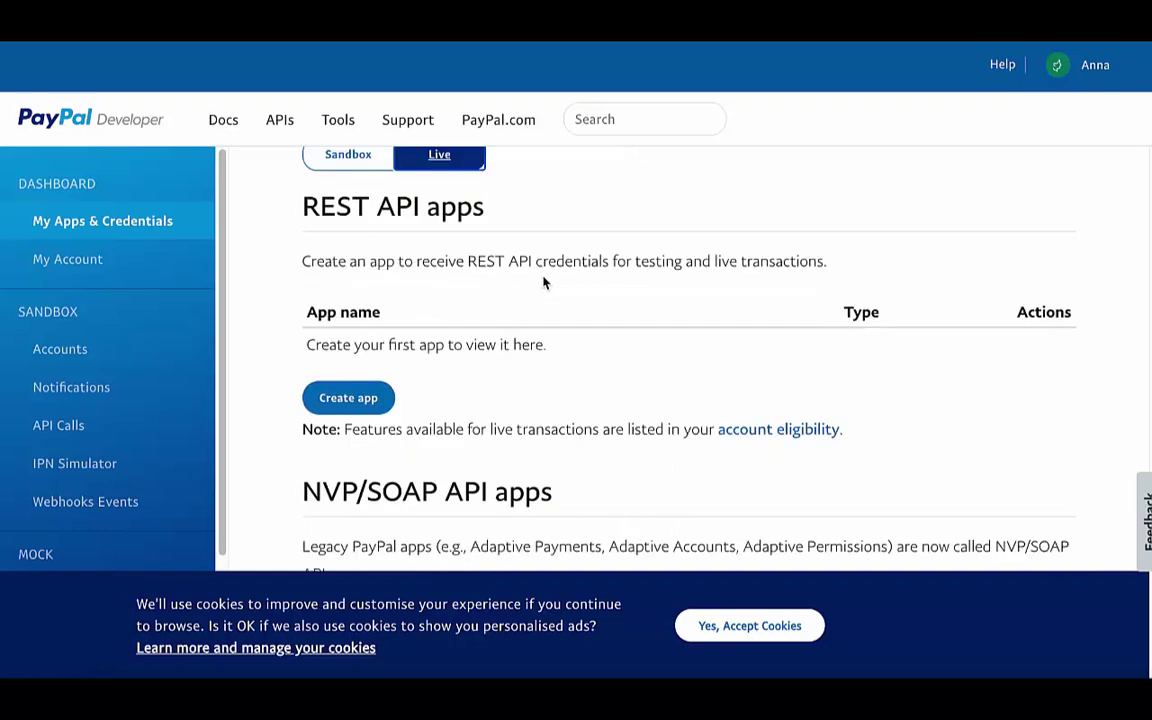
click(379, 399)
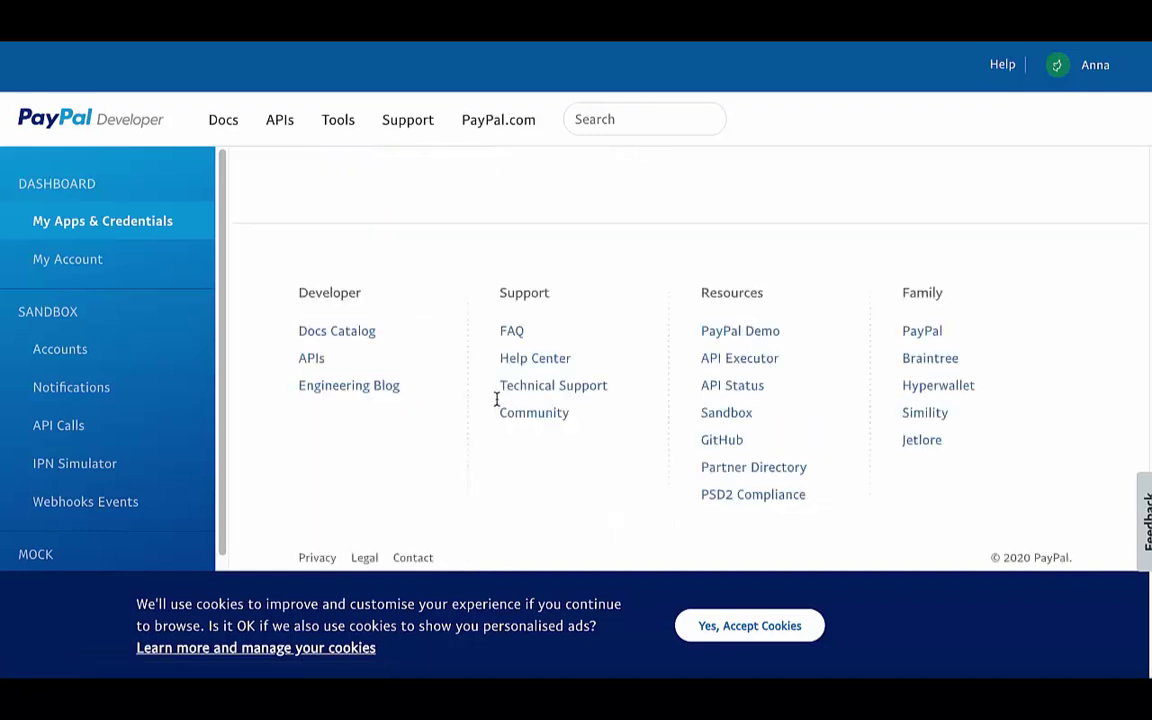
click(473, 399)
click(406, 445)
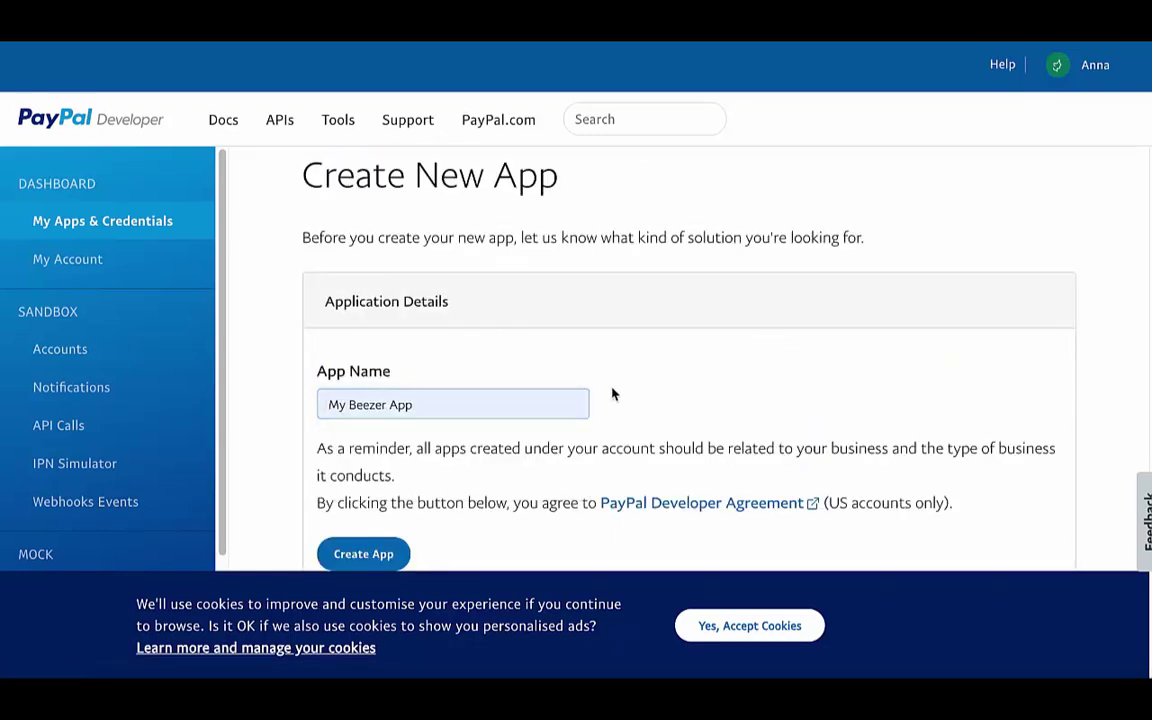
scroll(613, 394, down, 1)
click(344, 533)
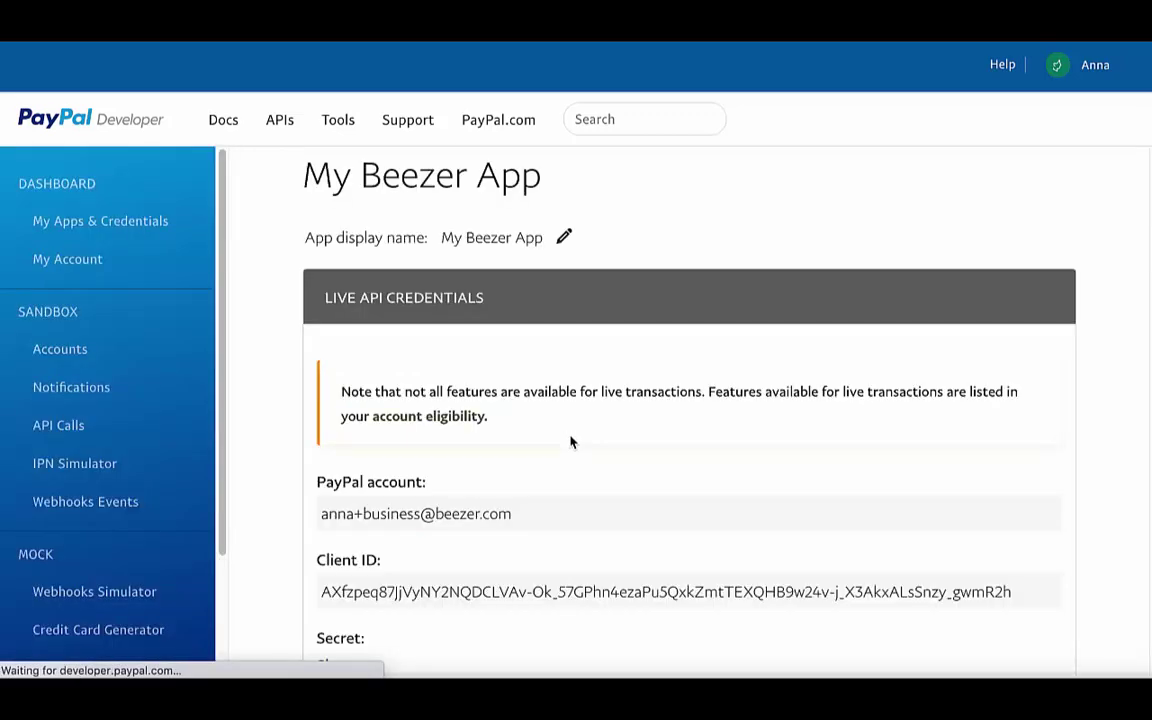
- Copy the live app's Client ID and paste it as the Production Id in Beezer's Paypal settings
scroll(567, 441, down, 1)
scroll(567, 441, down, 1)
triple_click(511, 470)
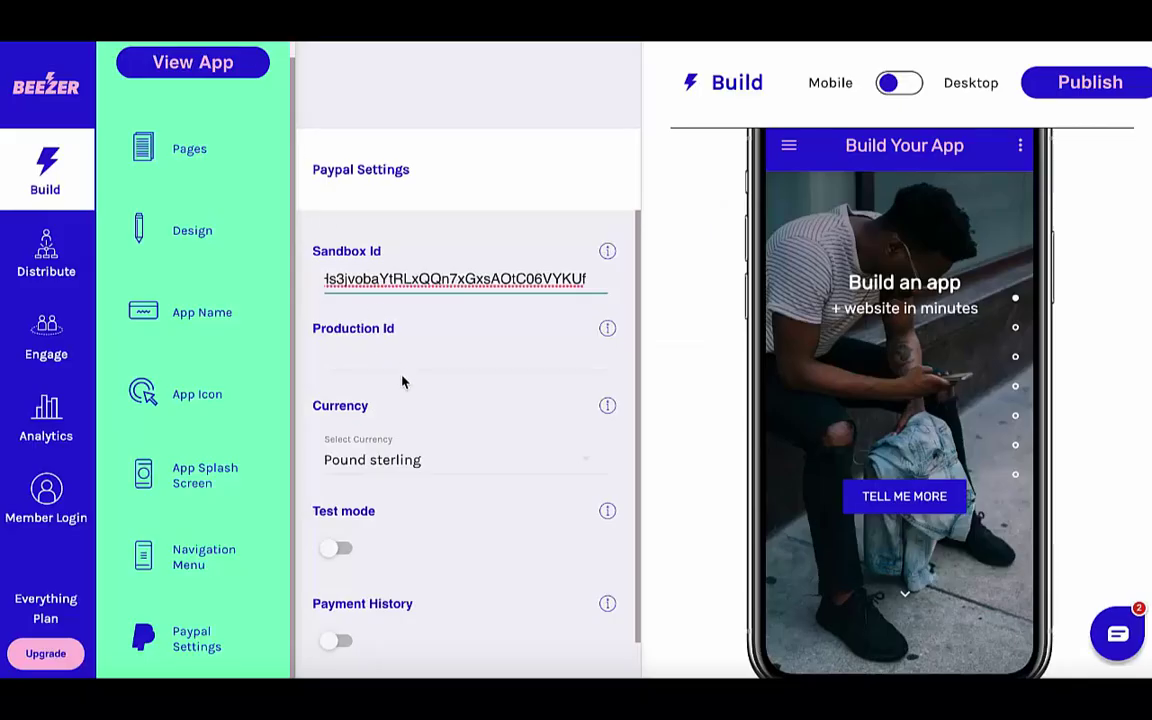
click(393, 350)
key(ctrl+v)
click(447, 397)
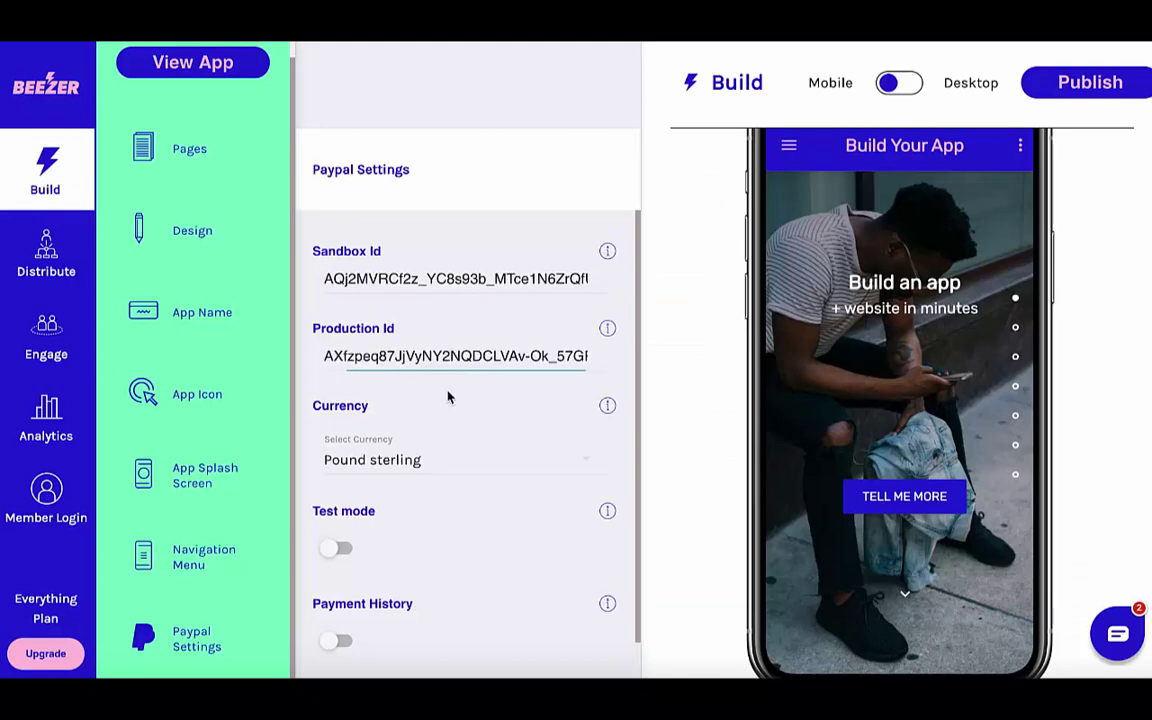
- Set the payment currency to United States dollar and turn on Payment History
click(408, 462)
click(440, 465)
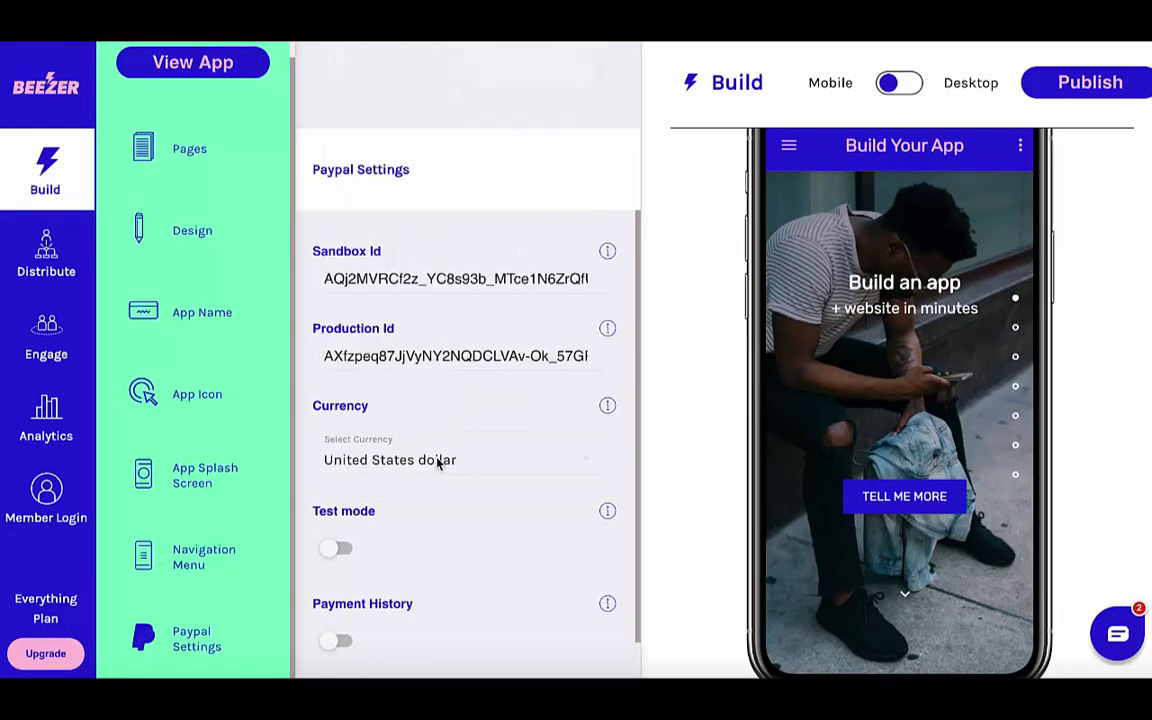
scroll(440, 478, down, 1)
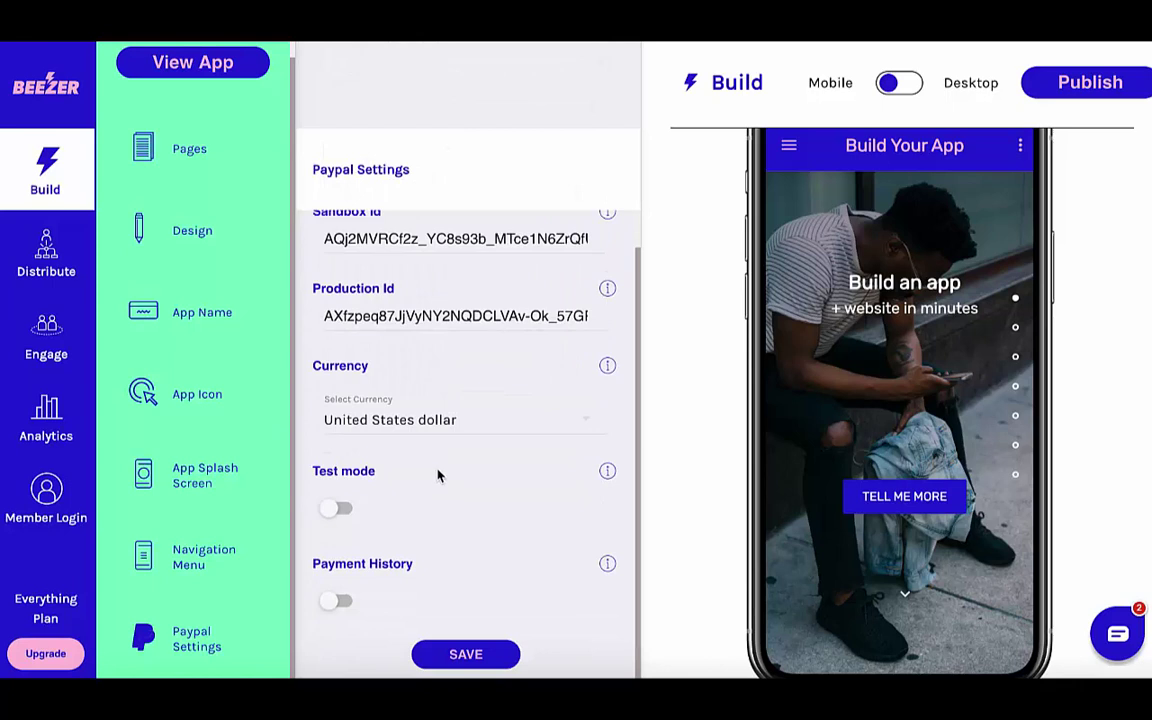
click(337, 601)
- Open the Collect Payments page and add a Pay Now component to it
click(210, 152)
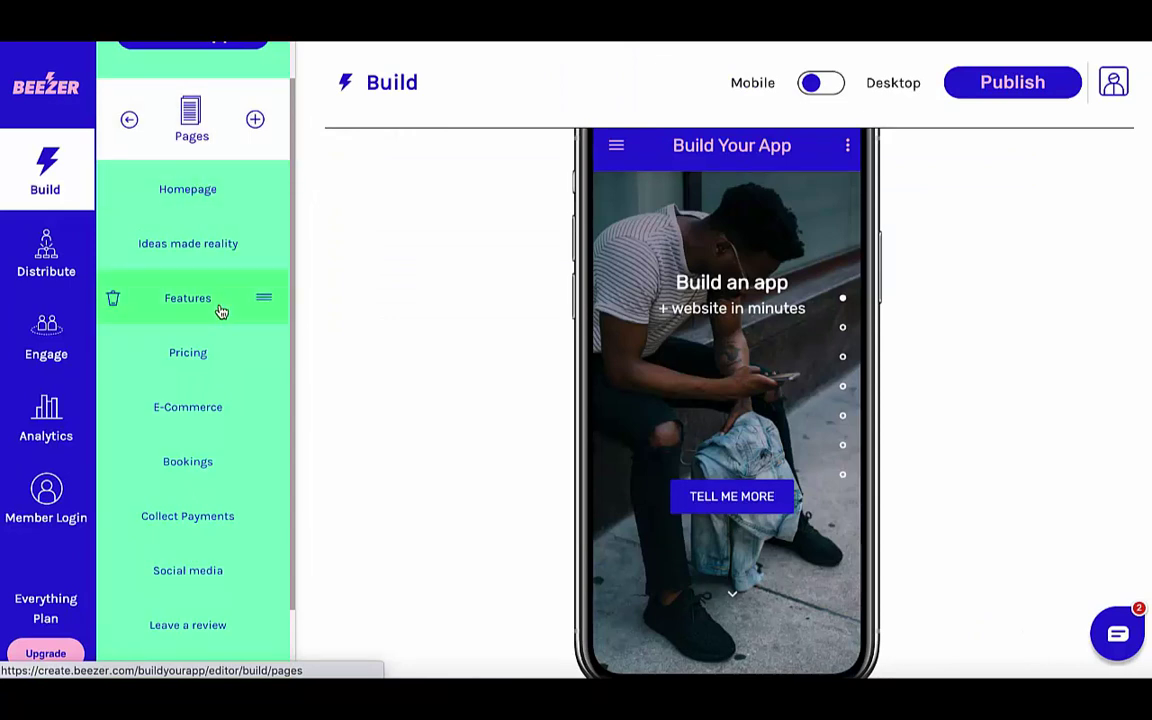
click(195, 522)
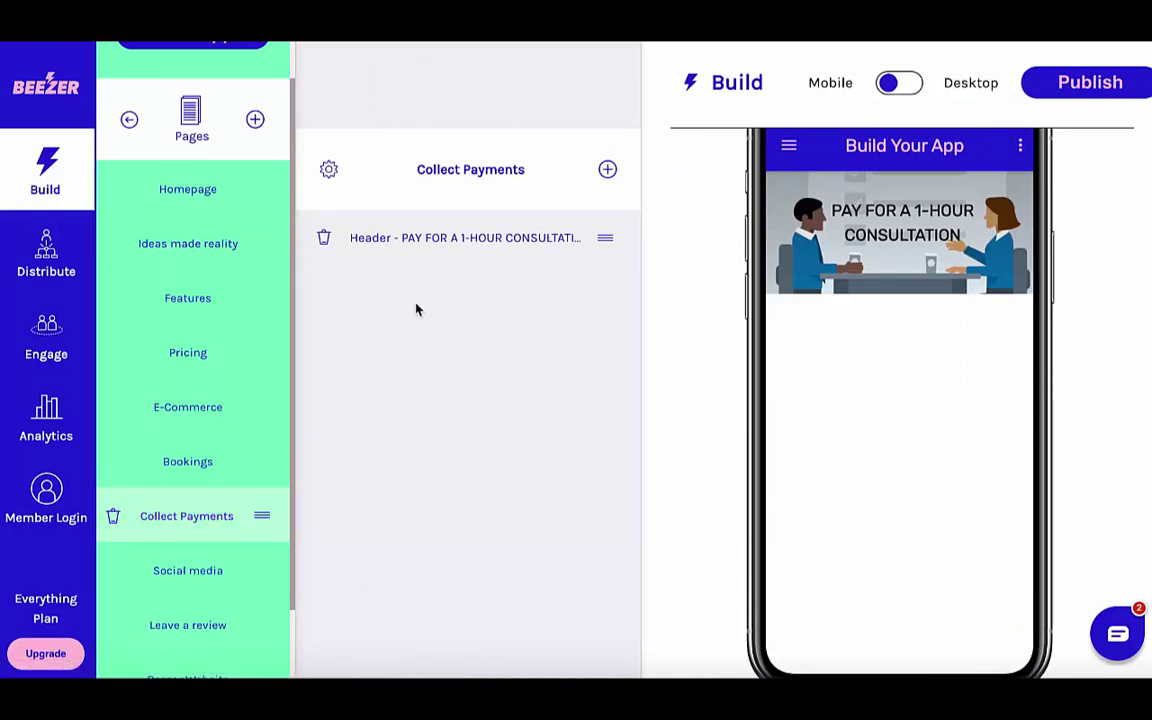
click(608, 169)
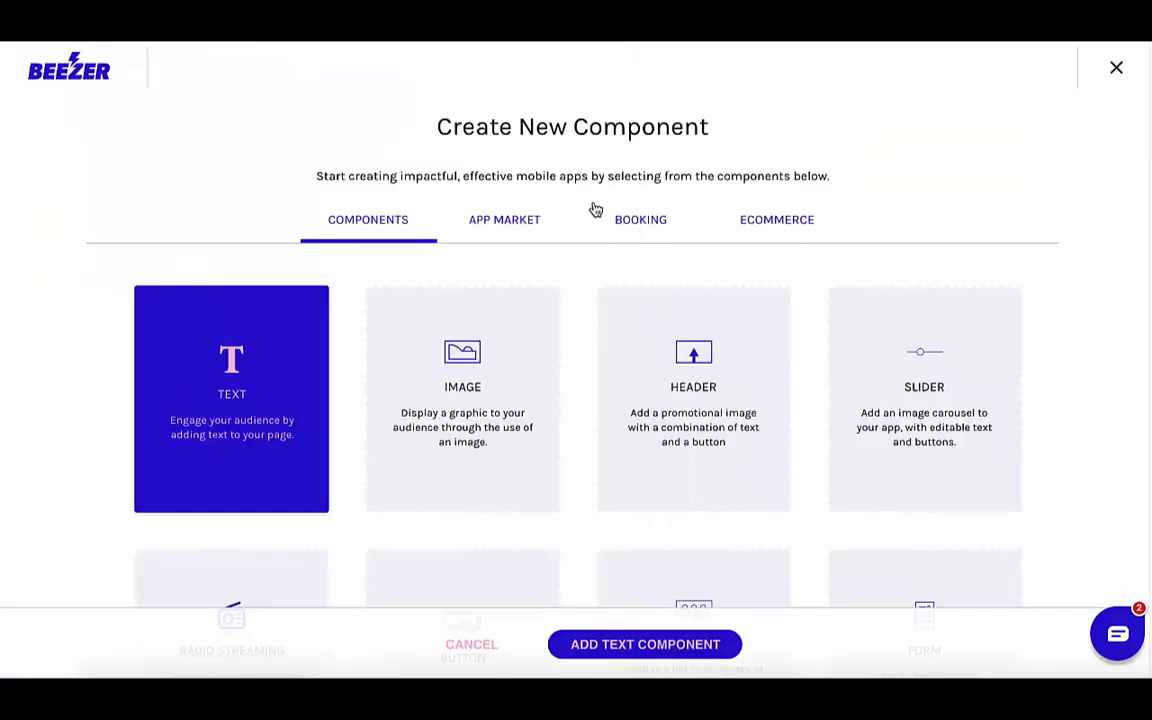
scroll(805, 329, down, 8)
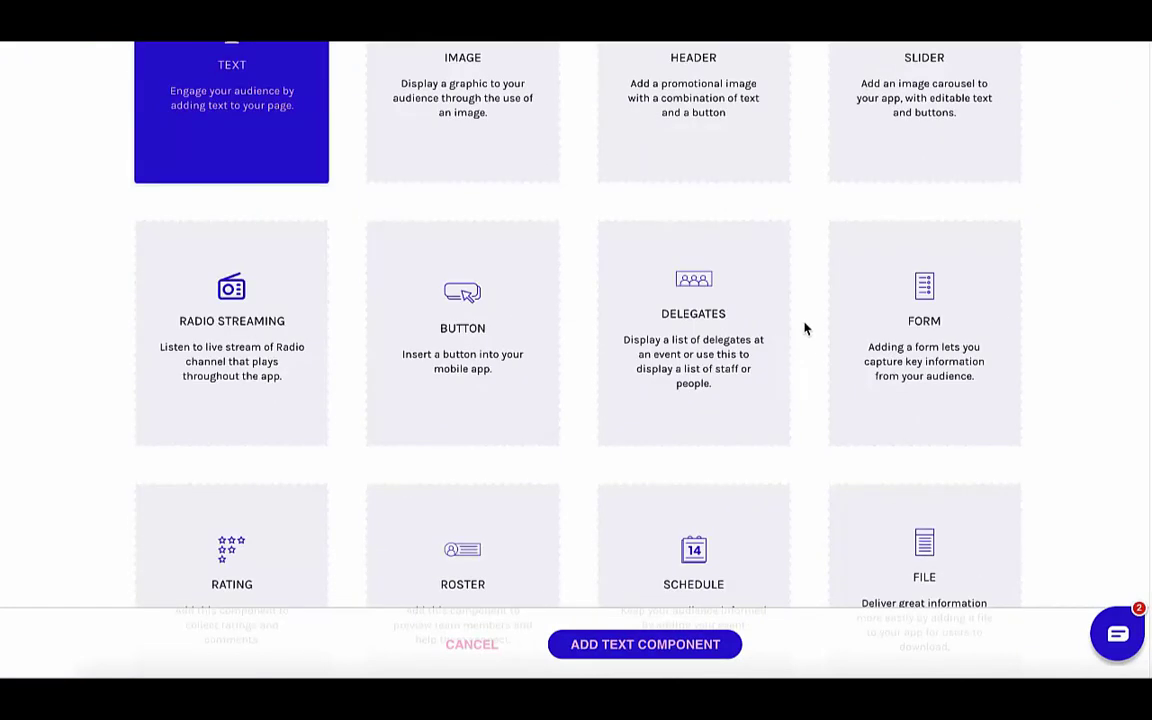
scroll(805, 329, down, 2)
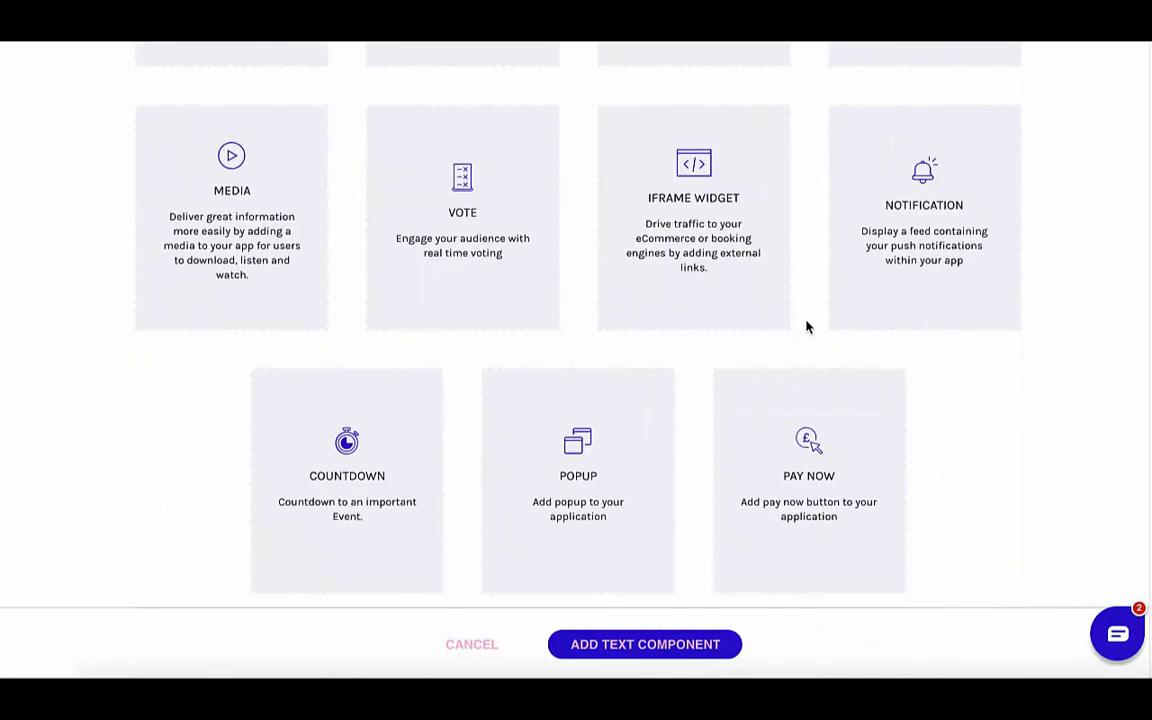
click(820, 482)
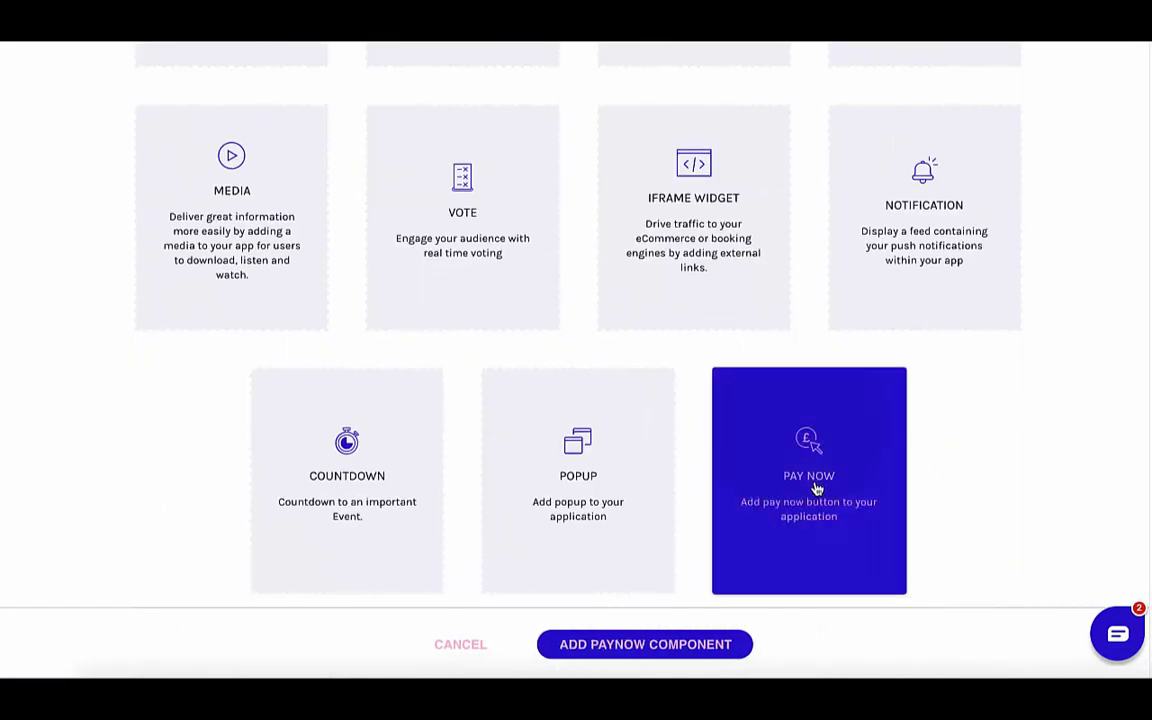
click(670, 649)
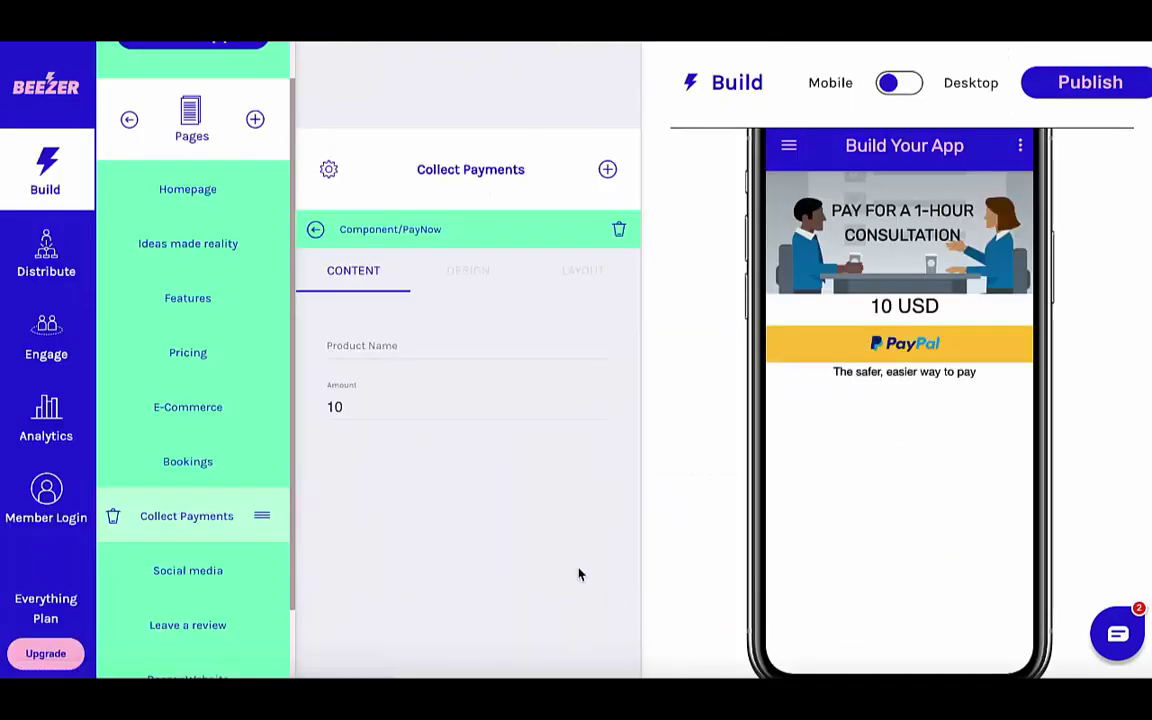
- Name the PayNow component's product "1 Hour Consultation" and set its amount to 50
click(405, 344)
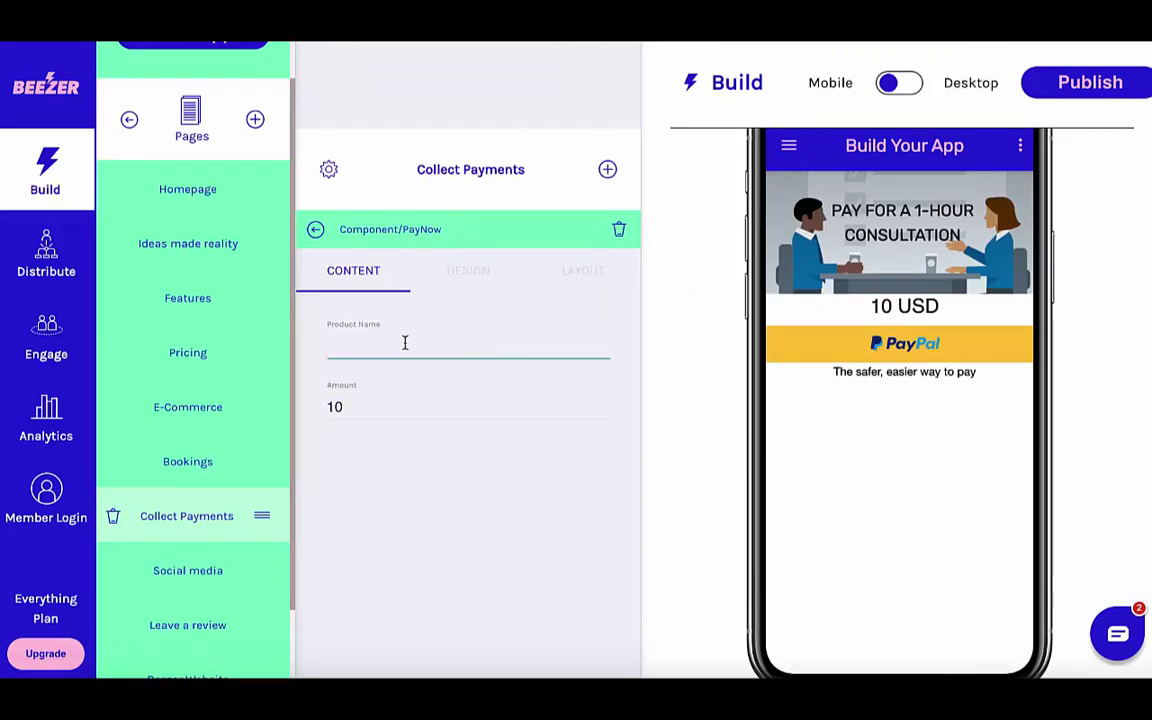
text(1 Hour Consultation)
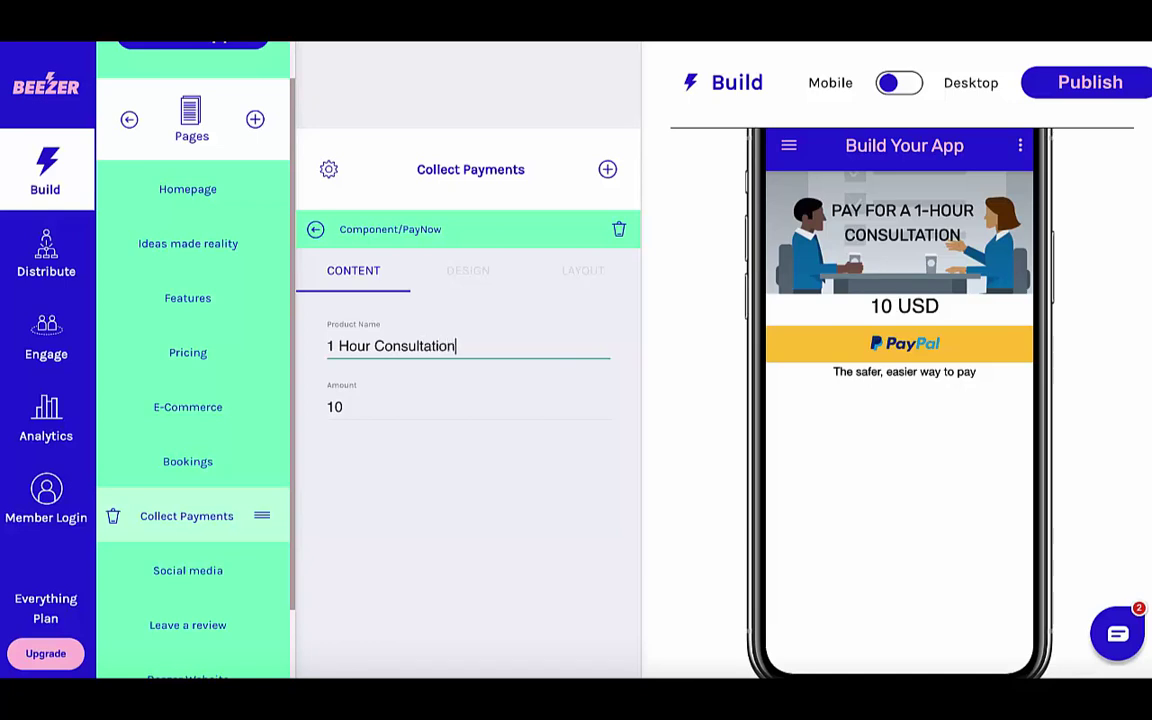
click(388, 404)
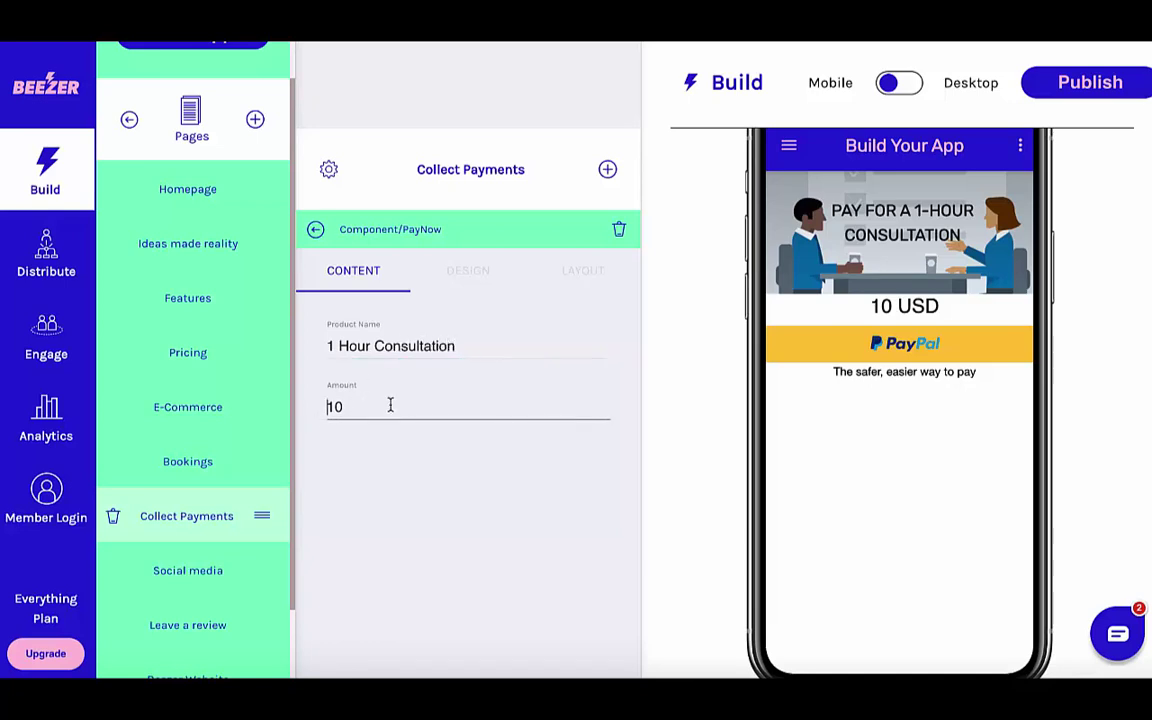
drag(388, 404, 247, 408)
text(50)
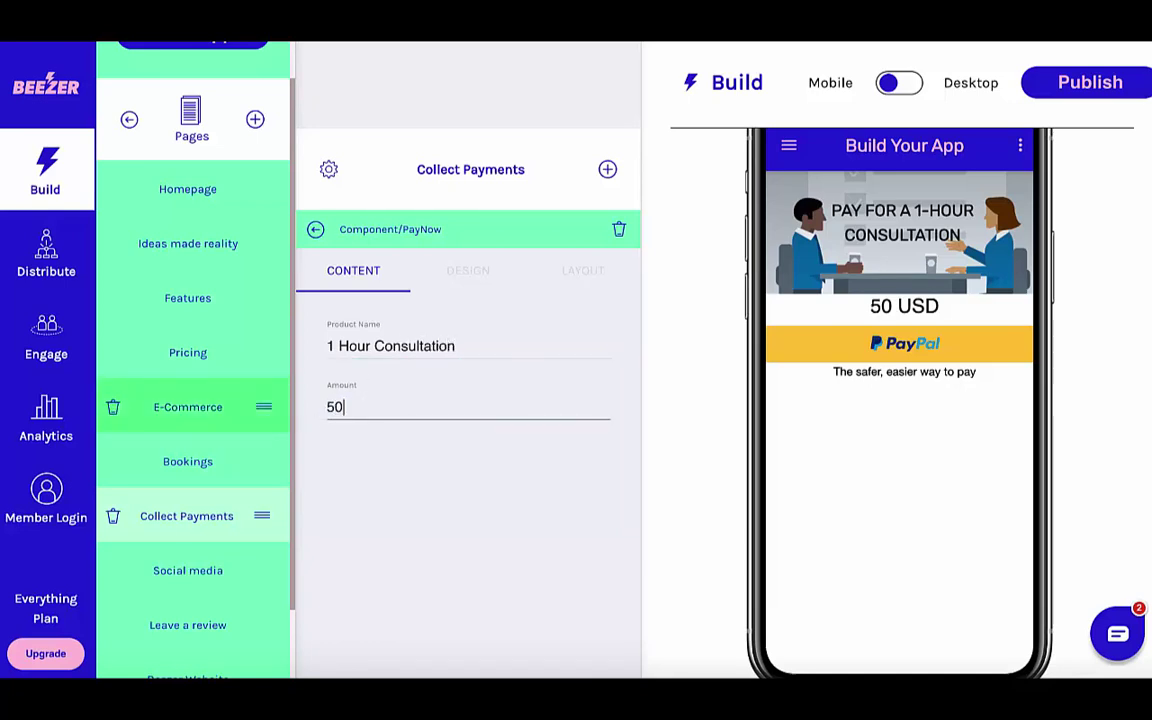
click(398, 493)
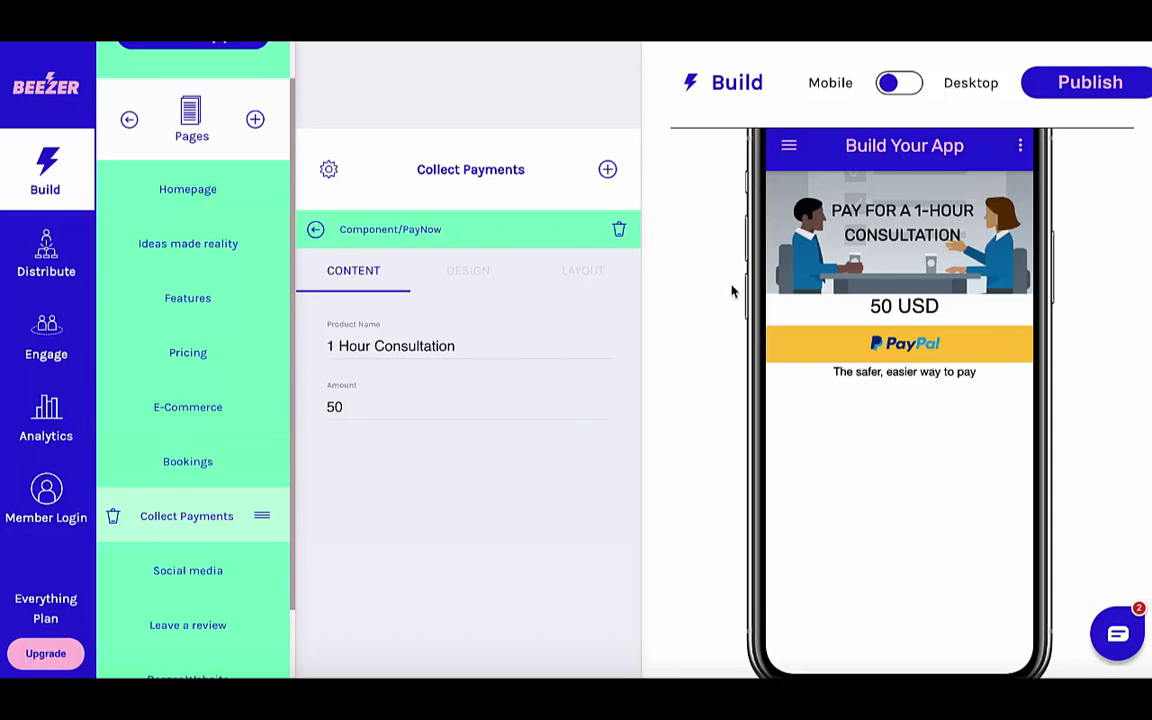
- Publish the buildyourapp changes and close the publishing confirmation
click(1090, 83)
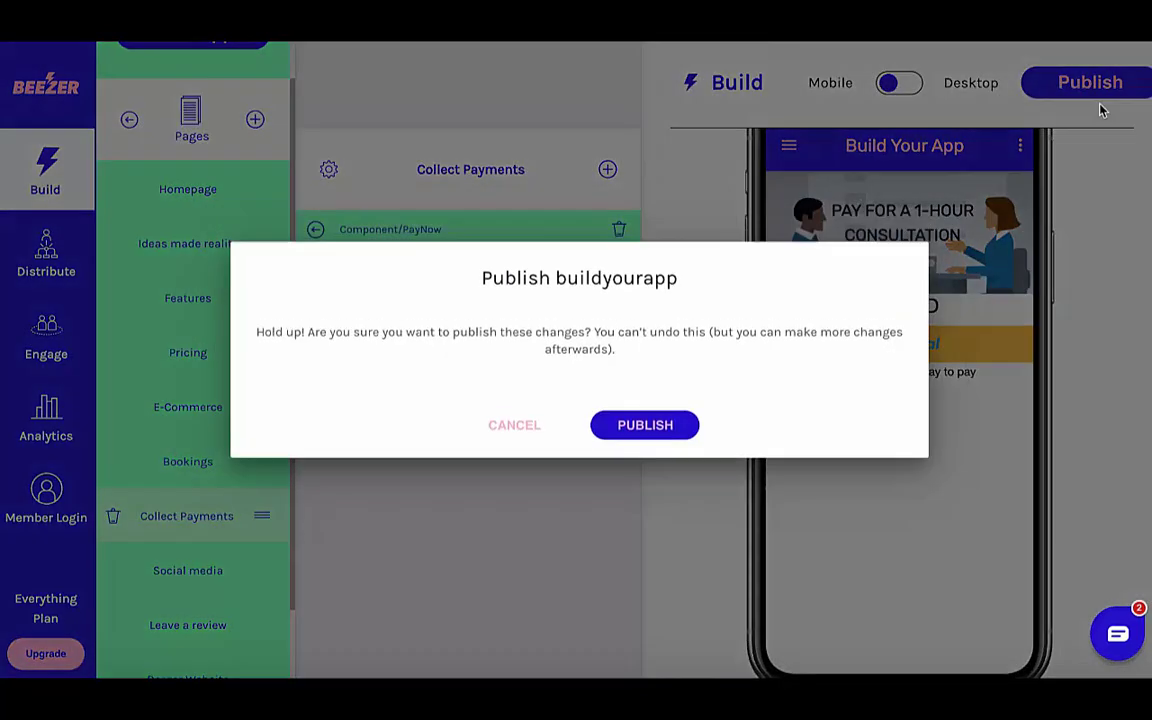
click(645, 434)
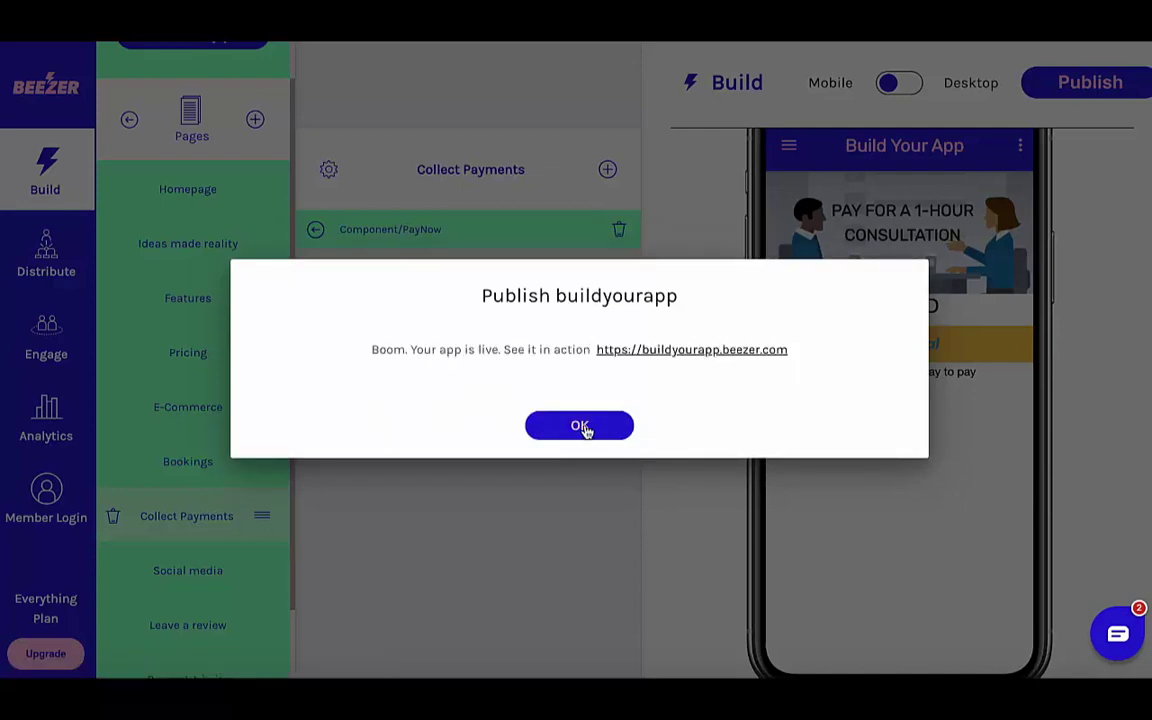
click(580, 426)
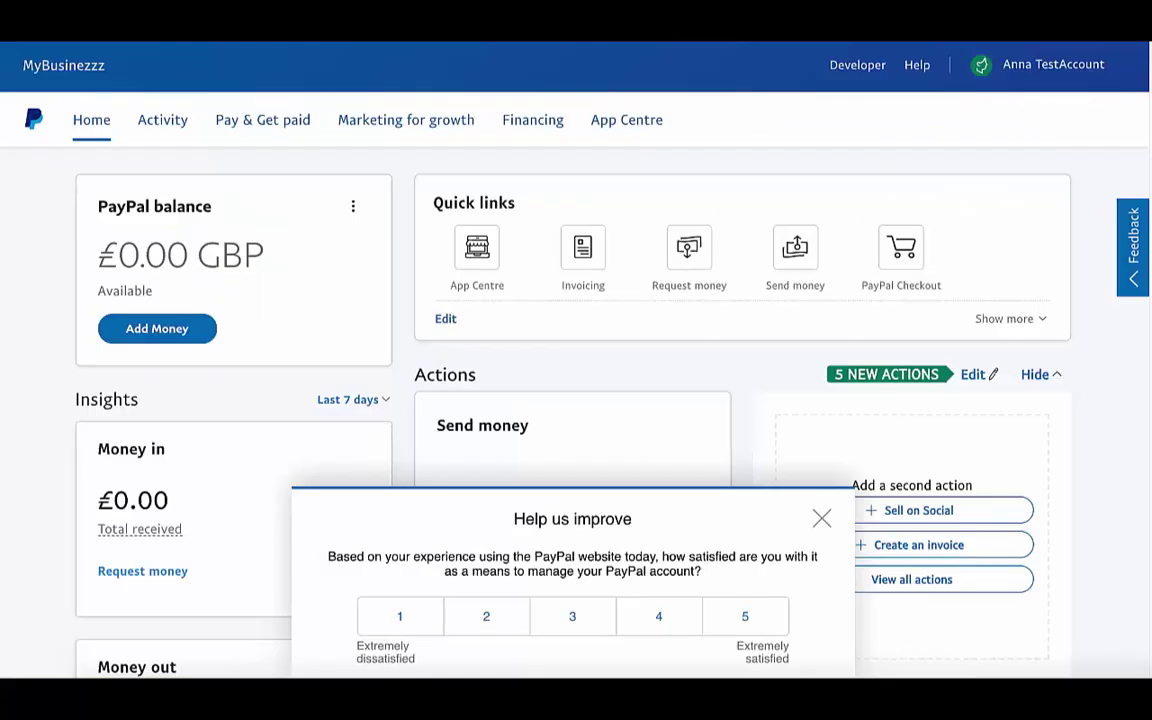
- Switch to the PayPal business account and log out of it
click(1054, 67)
click(984, 206)
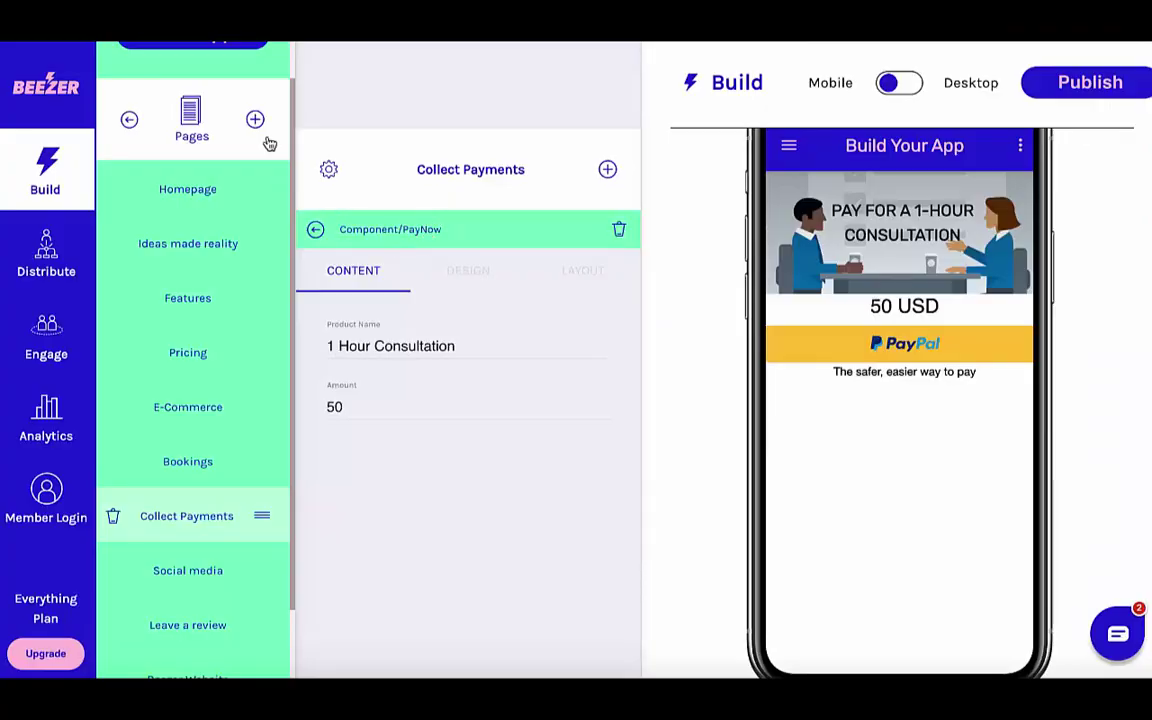
- Return to Beezer, view the published app and go to its Collect Payments page
click(196, 46)
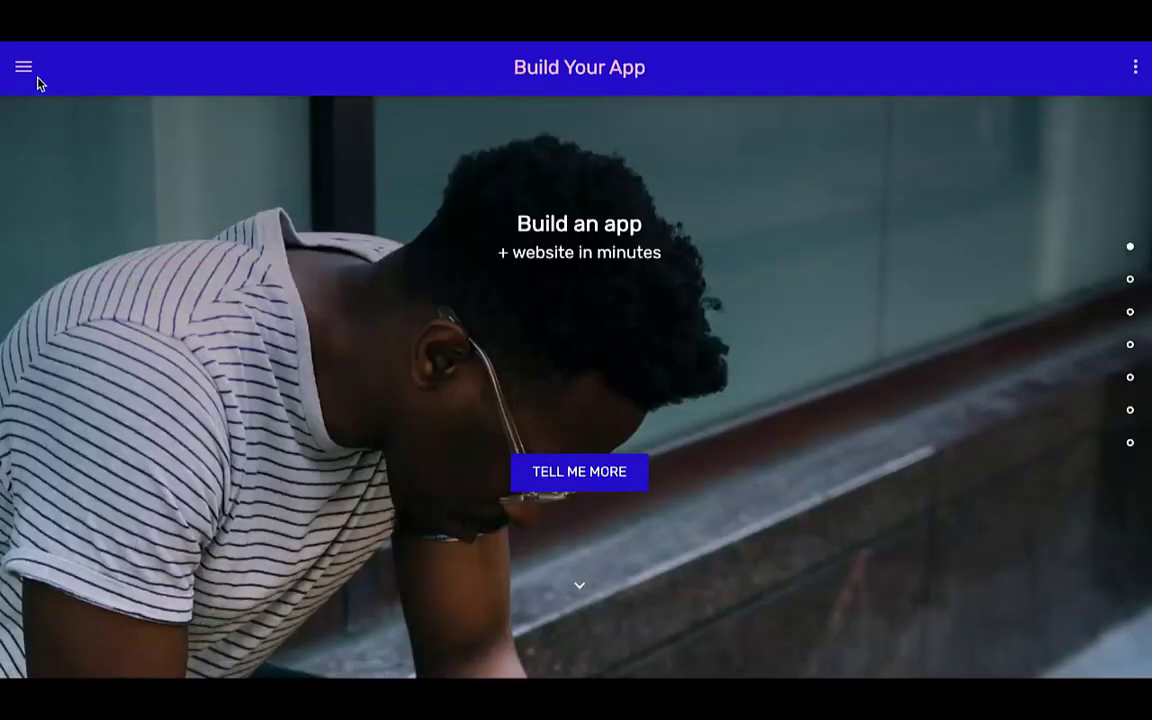
click(24, 68)
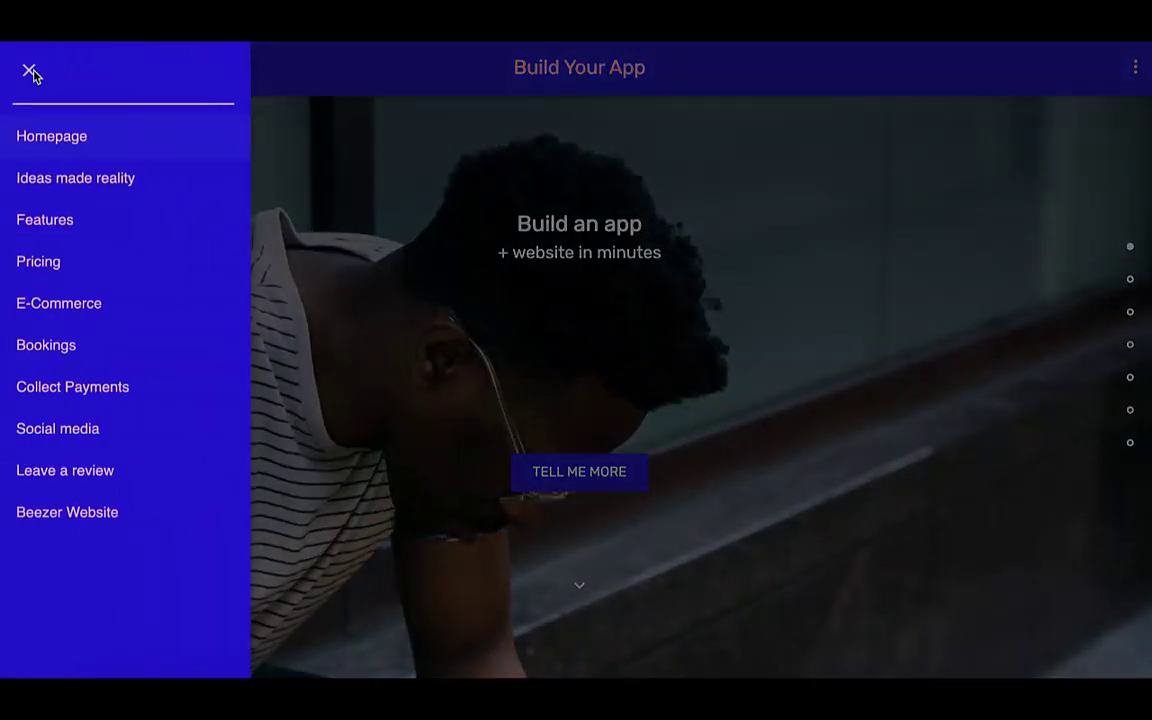
click(64, 386)
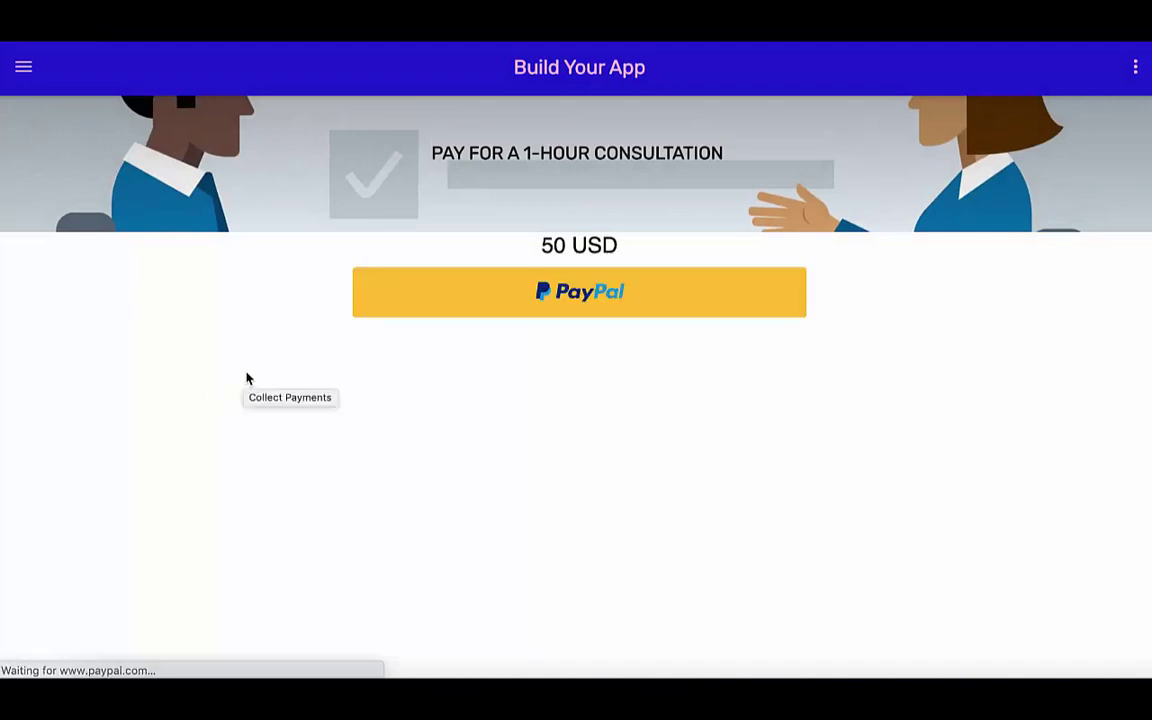
- Start the PayPal checkout for the consultation and choose to pay by debit or credit card
click(676, 296)
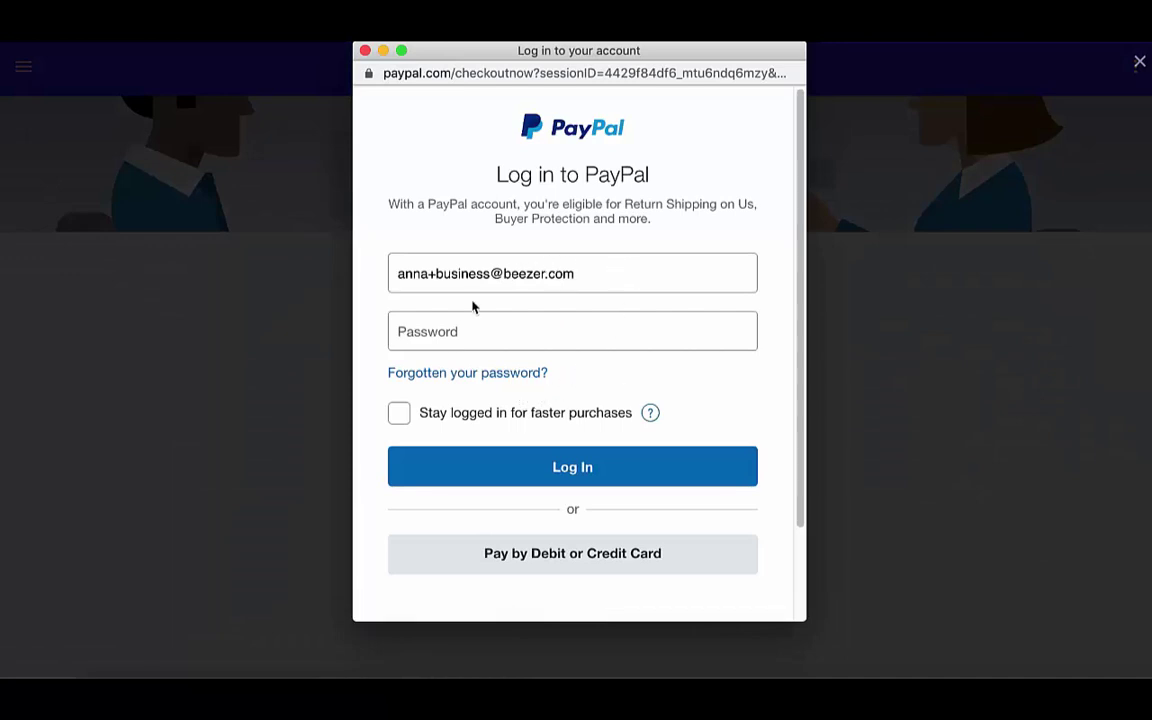
scroll(560, 340, down, 3)
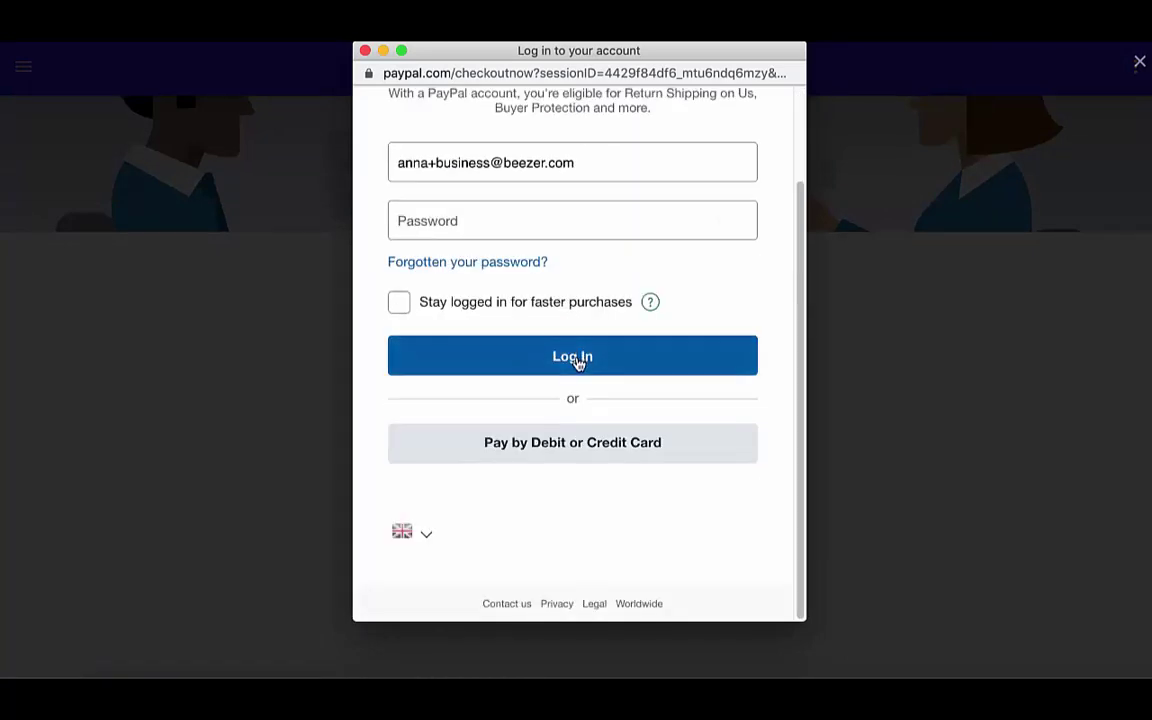
click(575, 447)
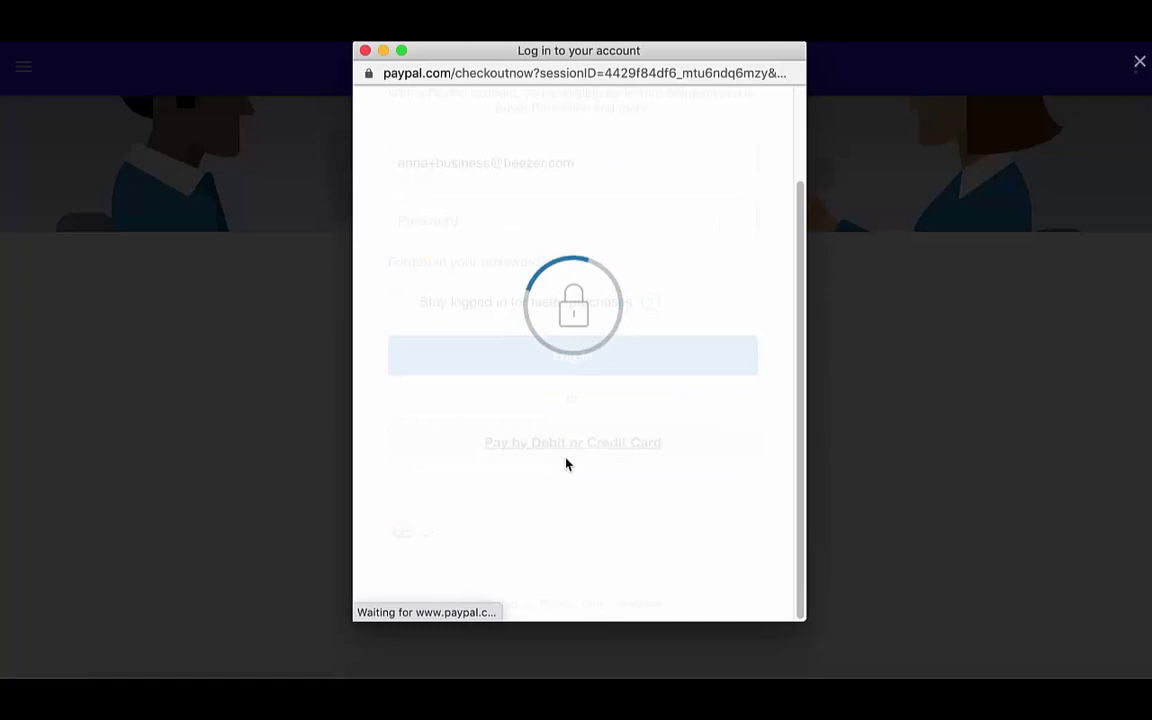